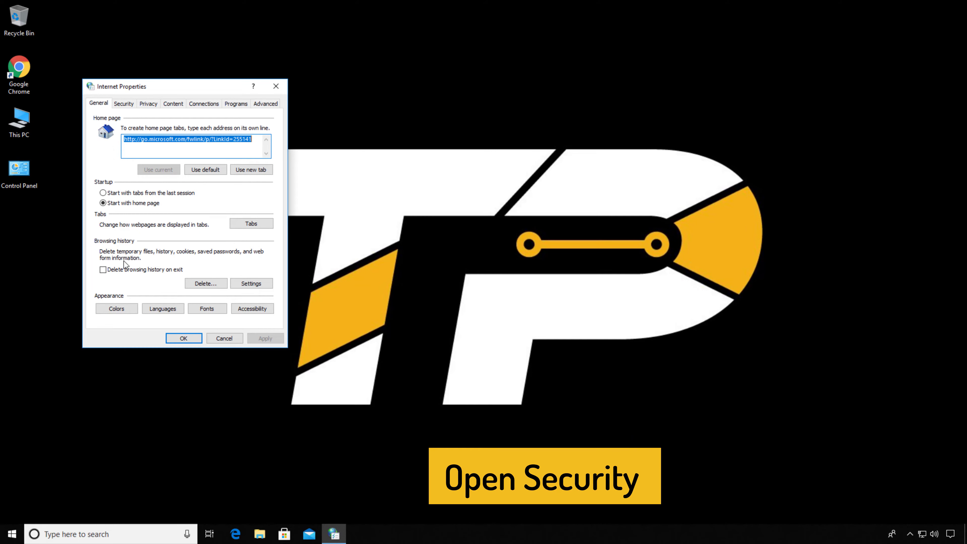
Step: Set 'Launching applications and unsafe files' to Prompt (recommended) in the Internet zone's custom security settings and accept them
left_click(123, 104)
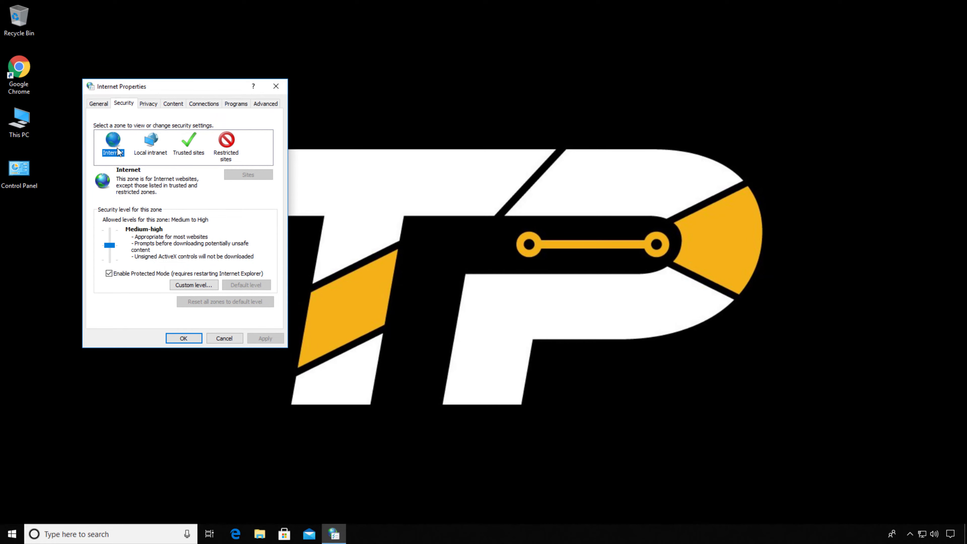
left_click(199, 284)
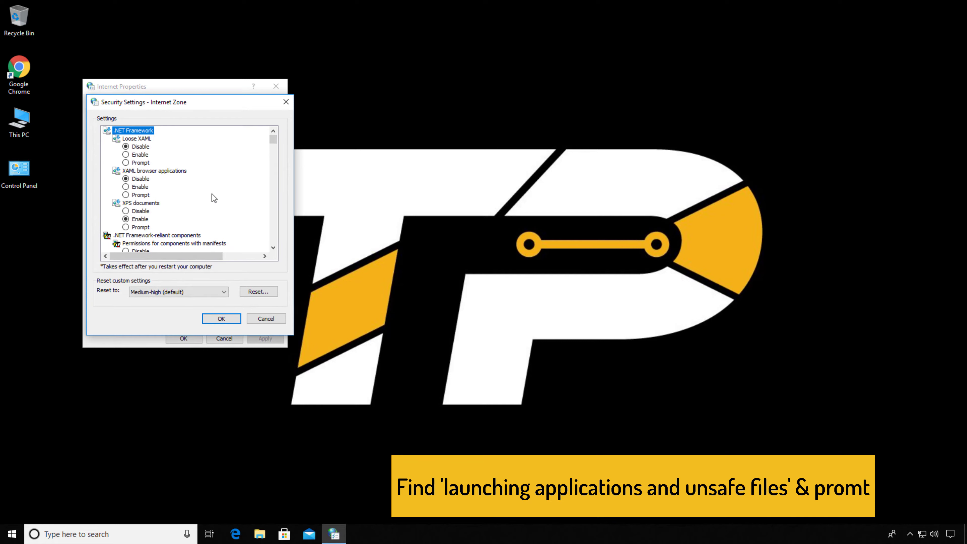
scroll(212, 193, "down", 15)
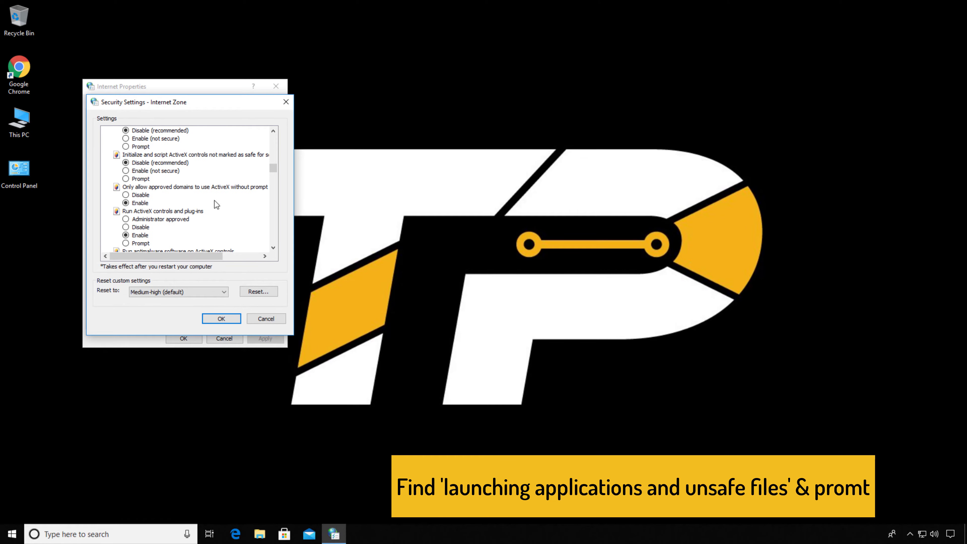
scroll(215, 202, "down", 15)
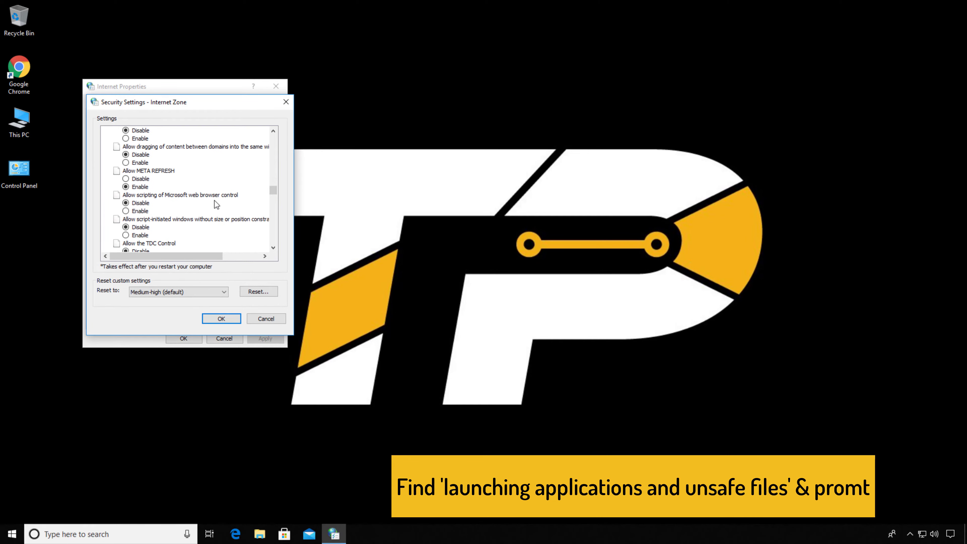
scroll(215, 201, "down", 8)
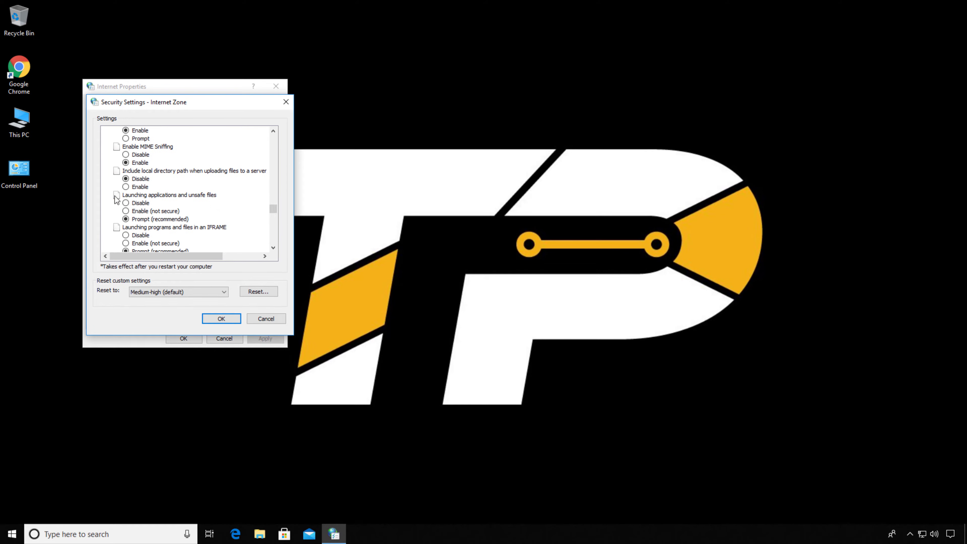
left_click(130, 196)
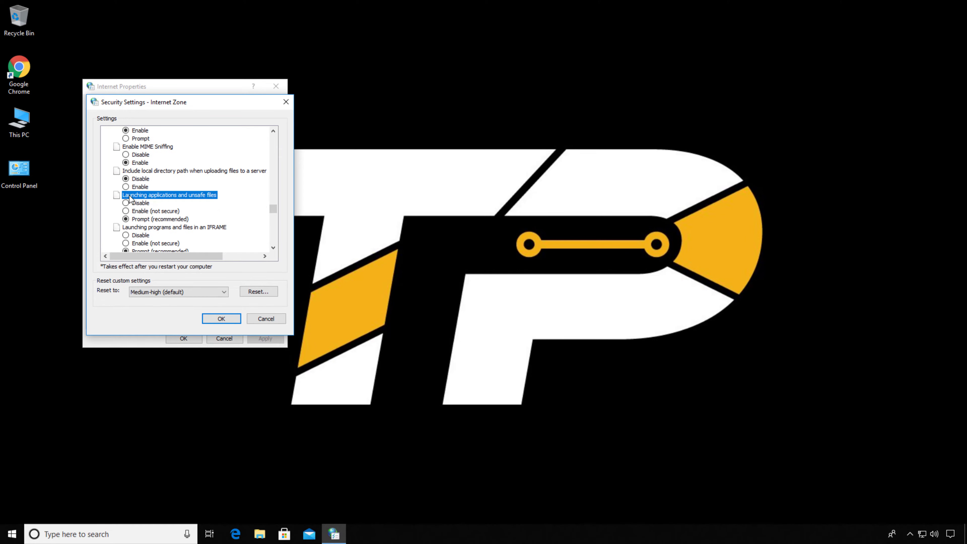
left_click(126, 219)
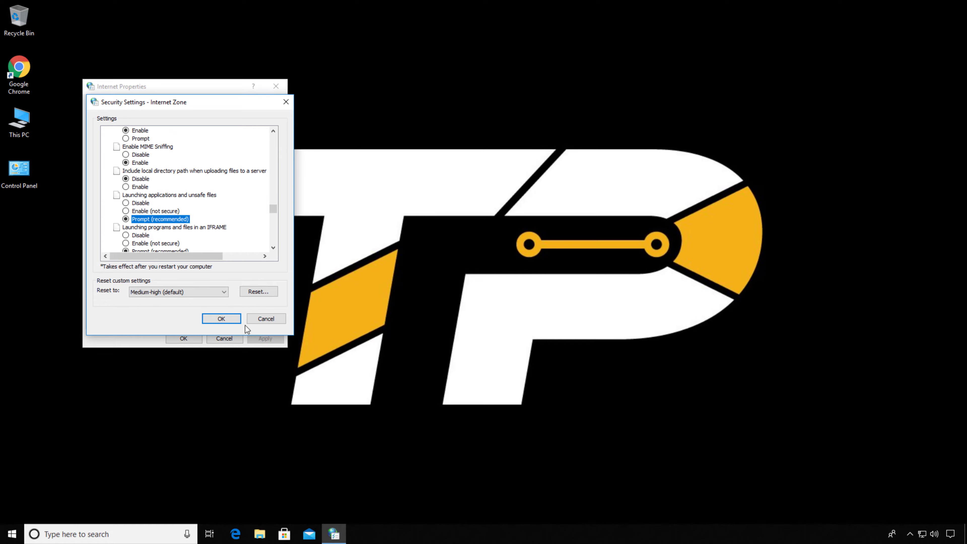
left_click(228, 320)
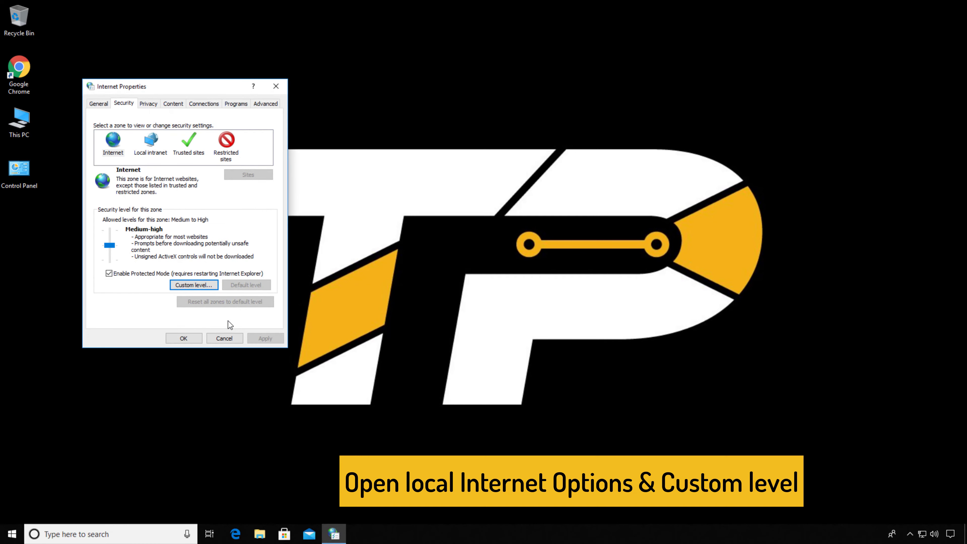
Step: Set 'Launching applications and unsafe files' to Prompt in the Local intranet zone's custom security settings and confirm the zone change
left_click(152, 145)
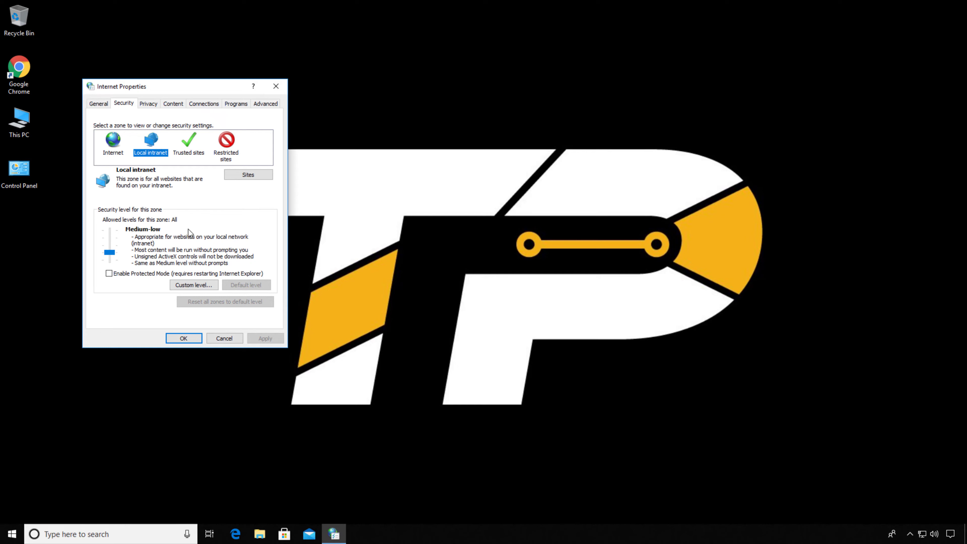
left_click(192, 284)
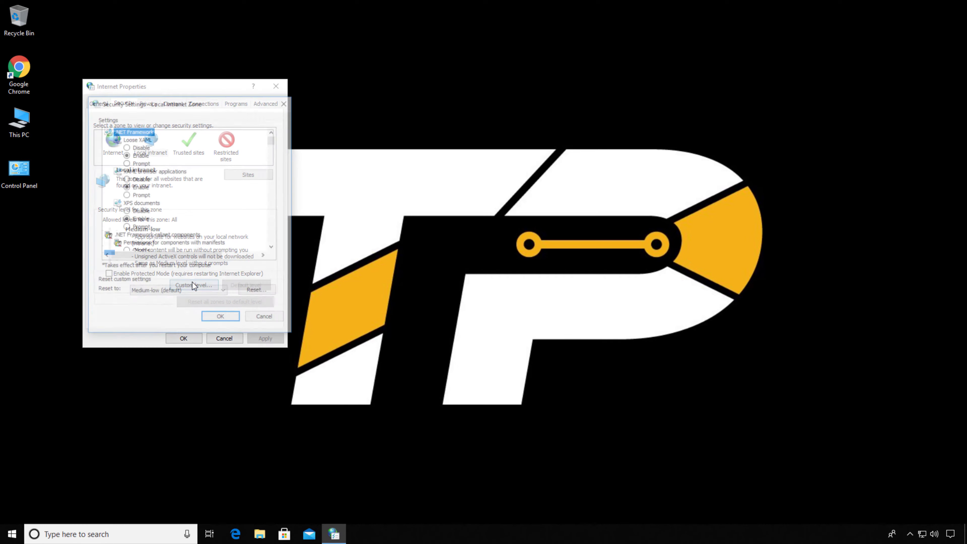
scroll(199, 178, "down", 7)
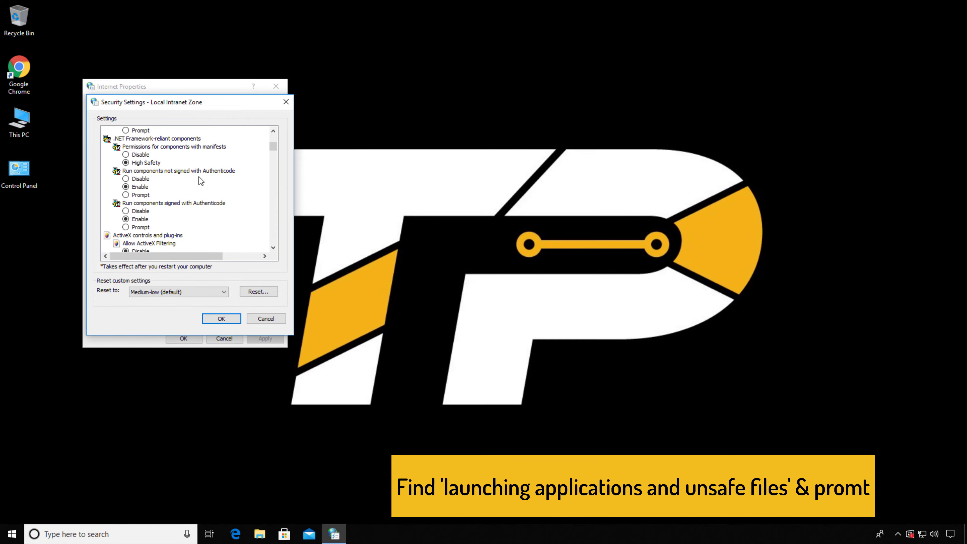
scroll(198, 177, "down", 3)
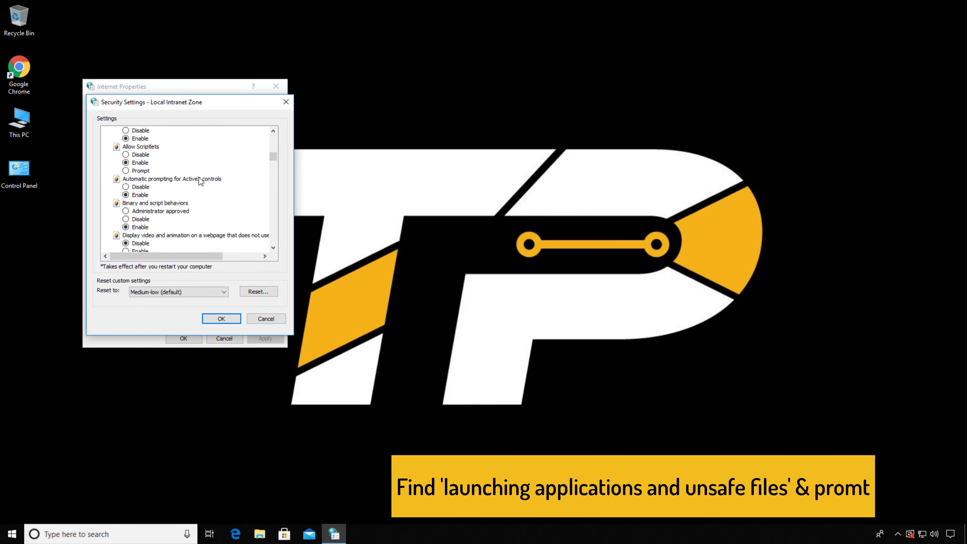
scroll(199, 179, "down", 10)
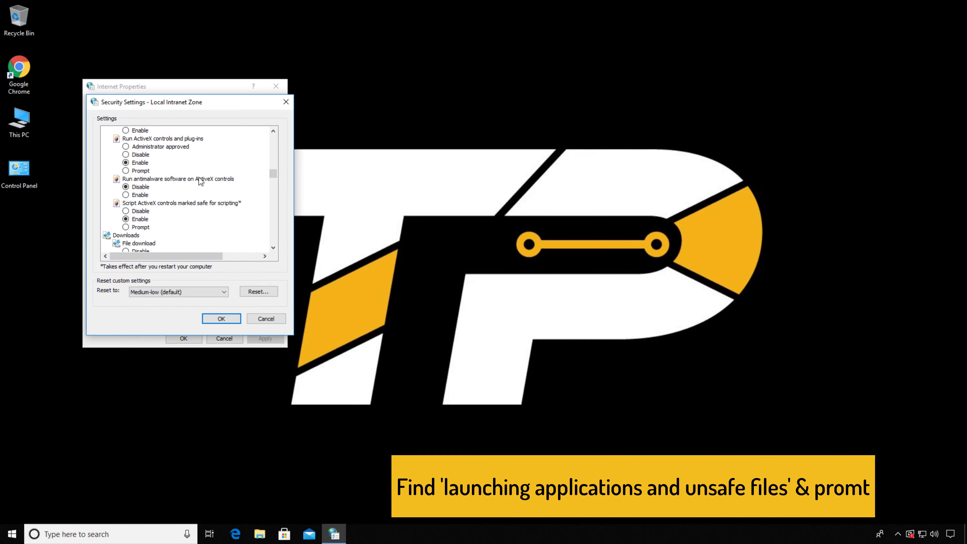
scroll(199, 179, "down", 15)
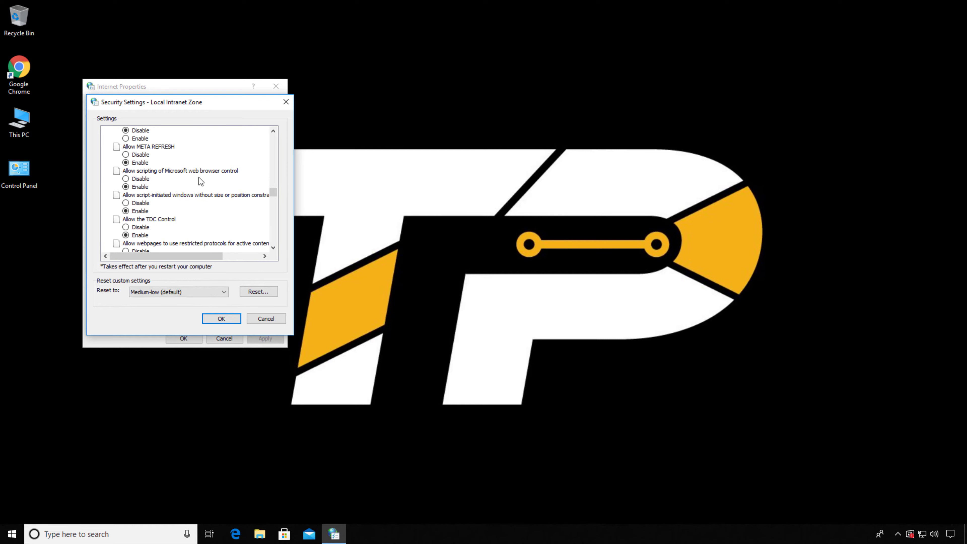
scroll(199, 177, "down", 12)
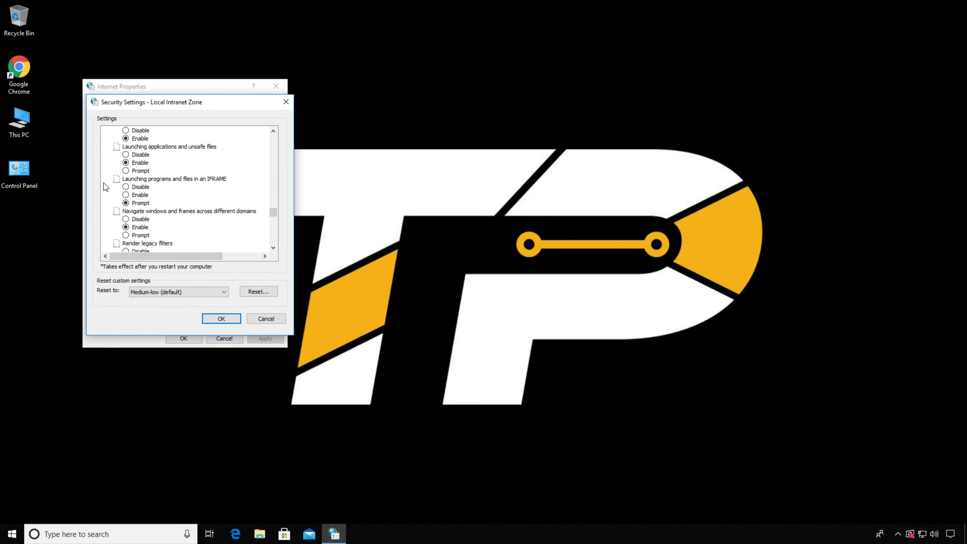
left_click(165, 148)
left_click(141, 168)
scroll(140, 168, "up", 1)
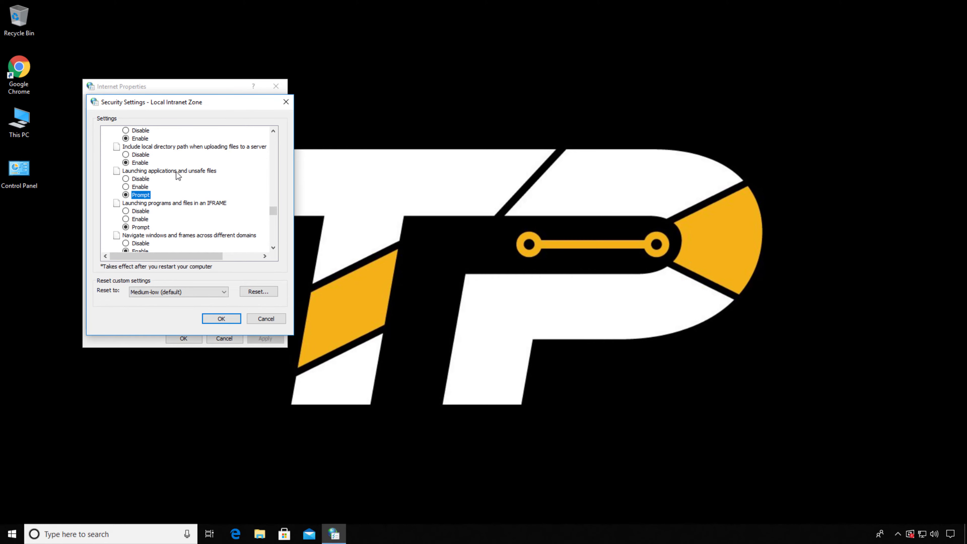
left_click(228, 323)
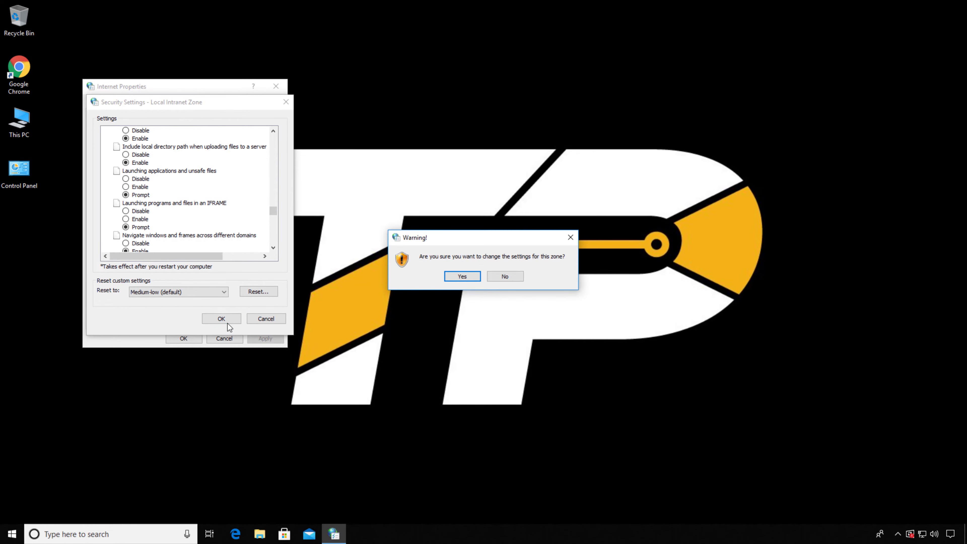
left_click(455, 278)
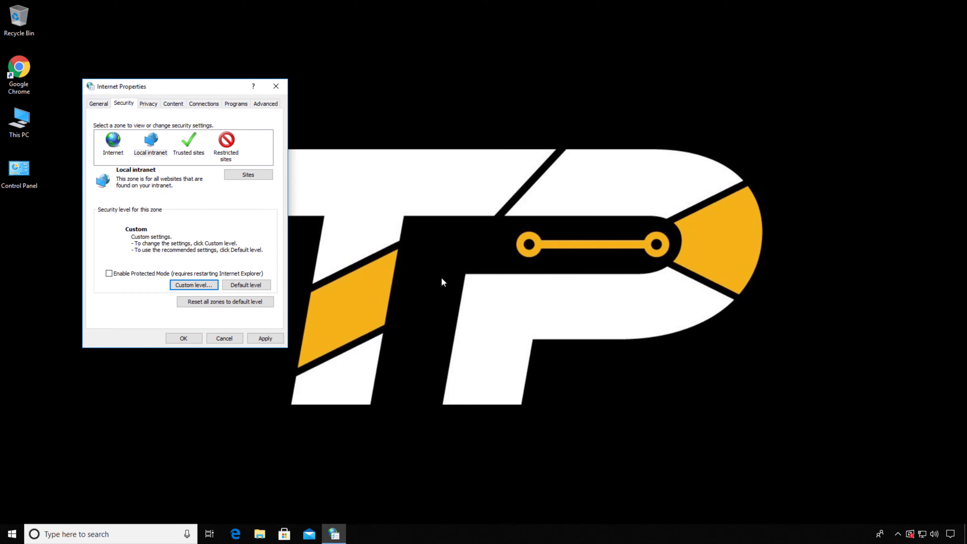
Step: Check the Trusted sites zone's website list for added sites and close the list
left_click(188, 154)
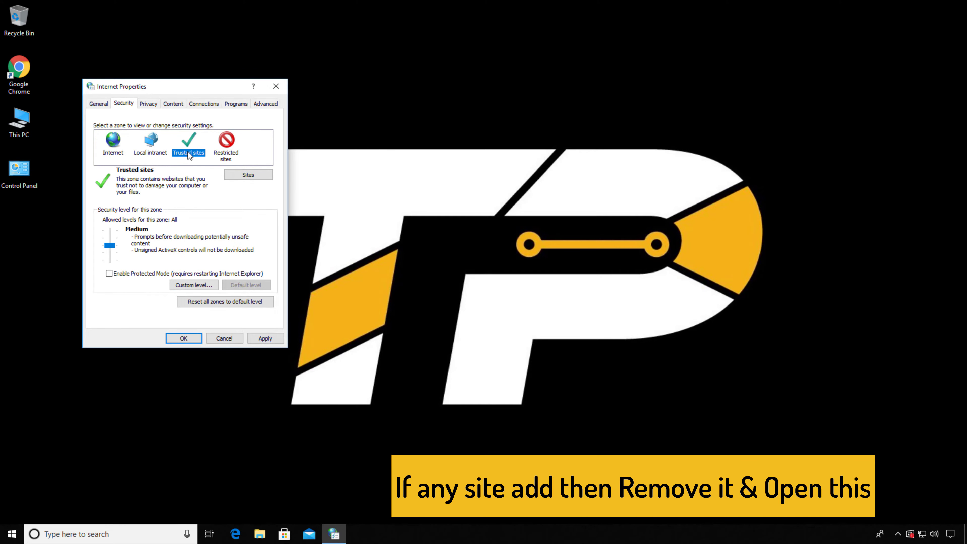
left_click(258, 173)
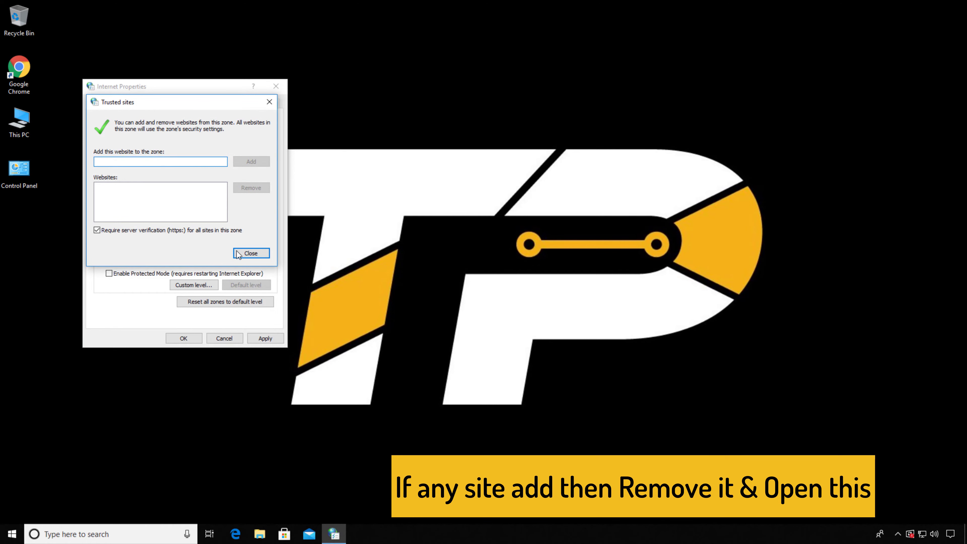
left_click(251, 253)
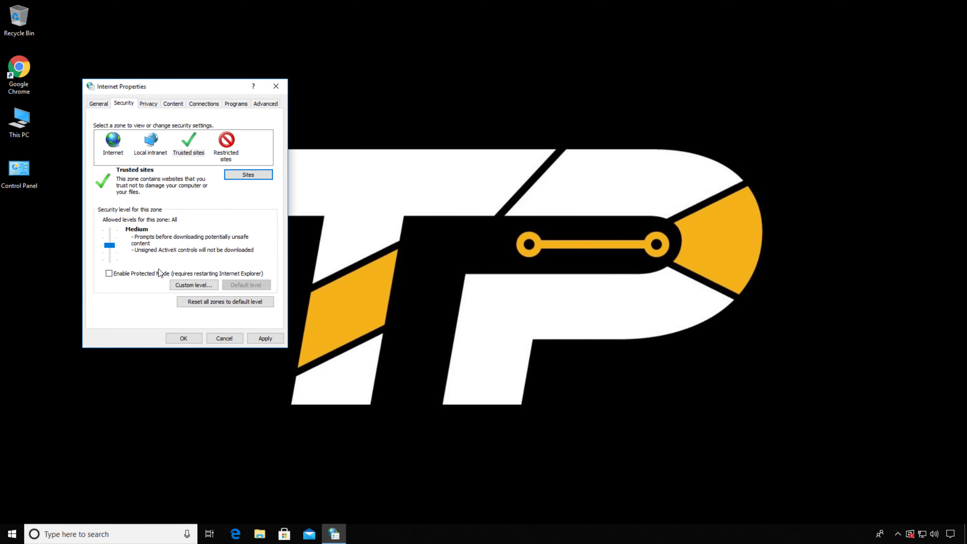
Step: Set 'Launching applications and unsafe files' to Prompt in the Trusted sites zone's custom security settings and accept them
left_click(183, 285)
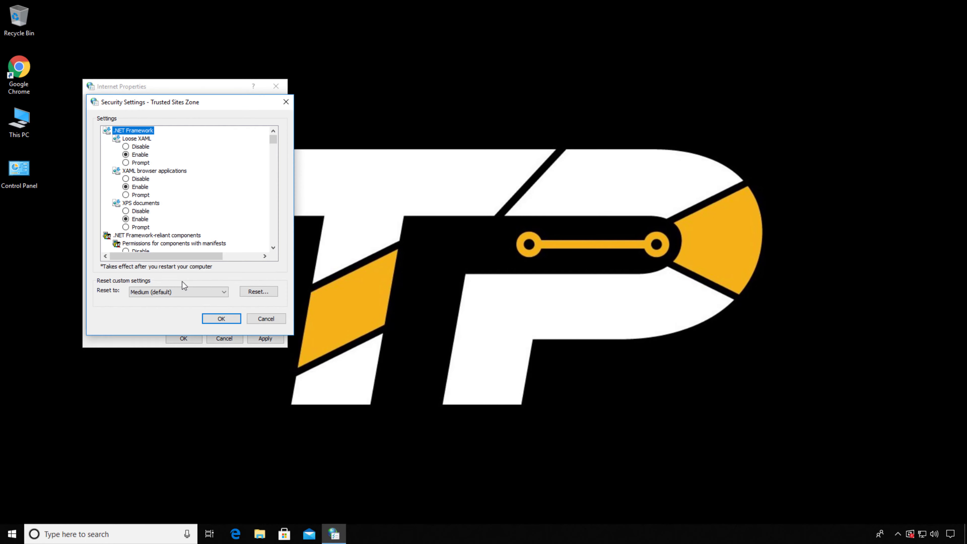
scroll(205, 206, "down", 1)
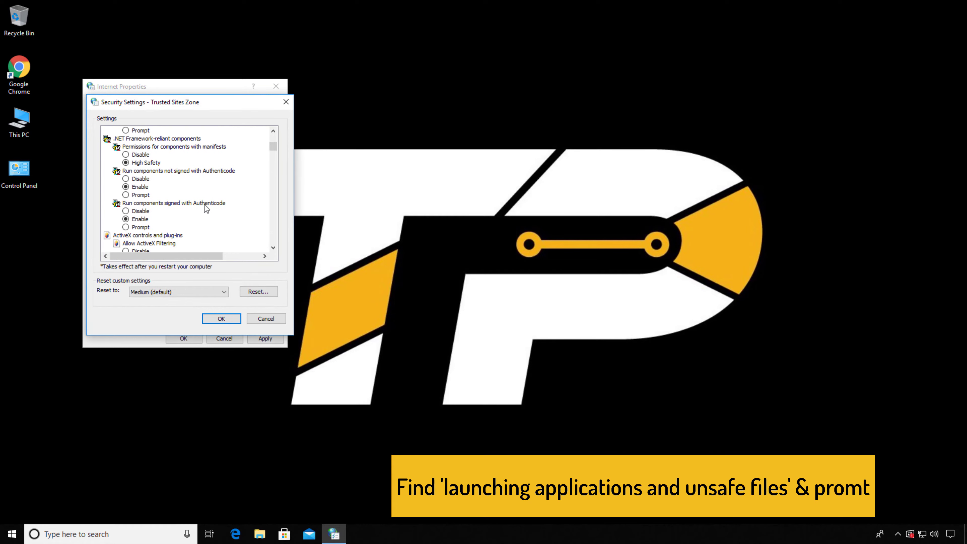
scroll(204, 205, "down", 5)
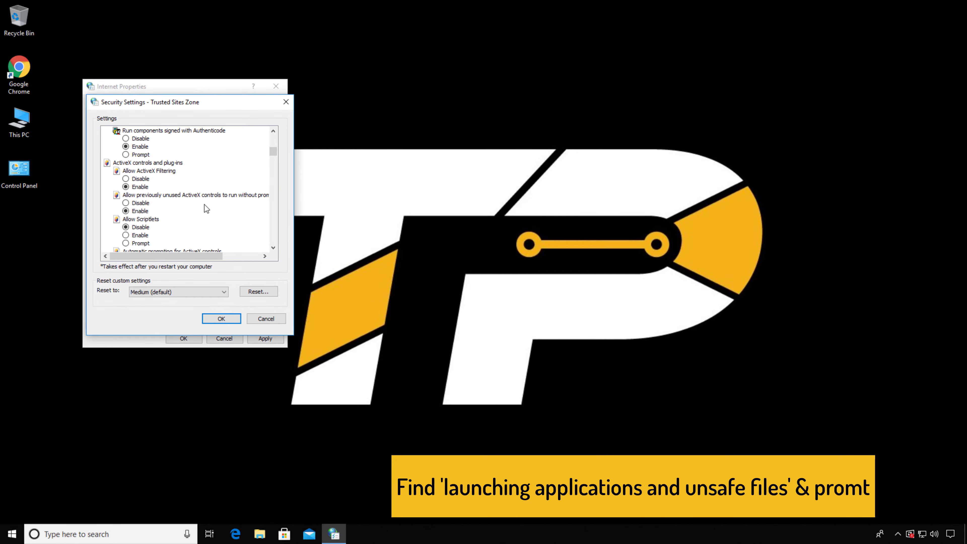
scroll(204, 205, "down", 9)
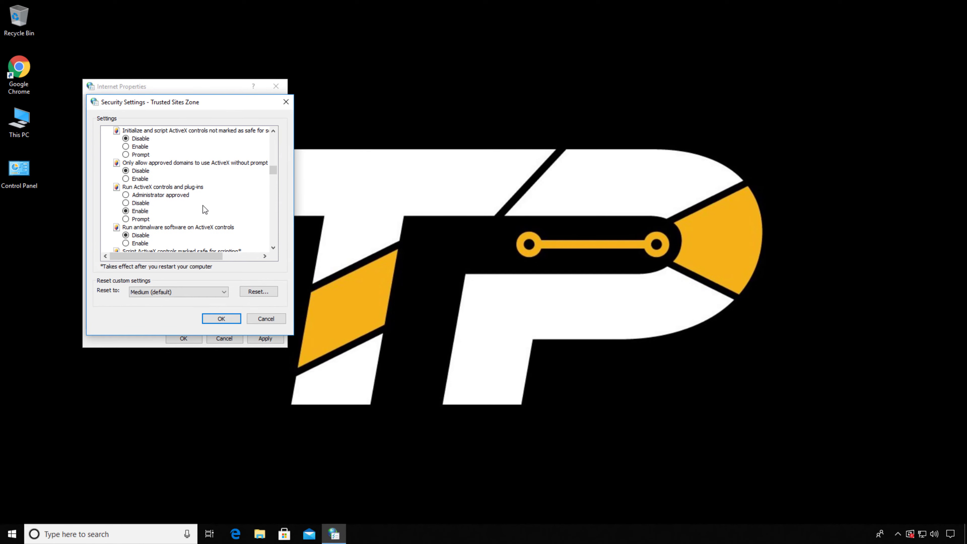
scroll(203, 206, "down", 7)
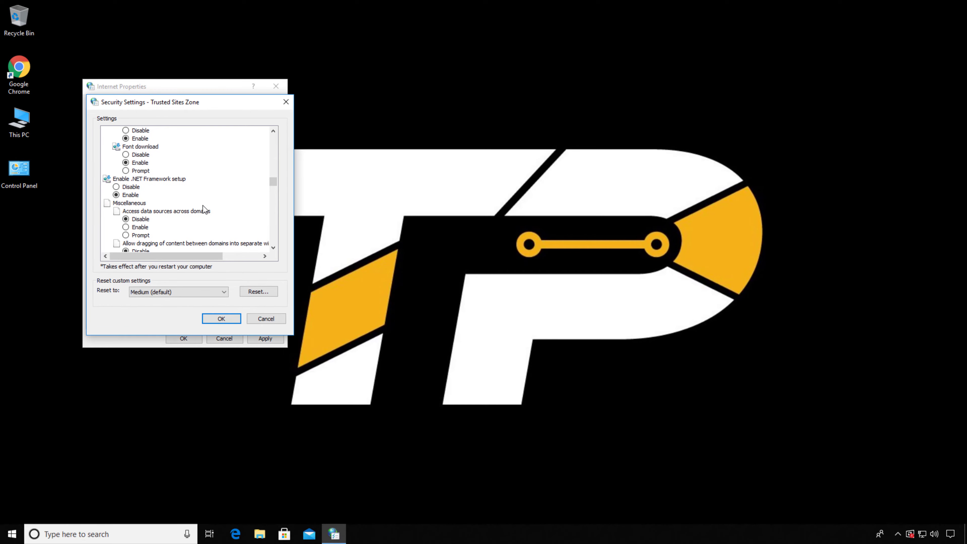
scroll(202, 206, "down", 8)
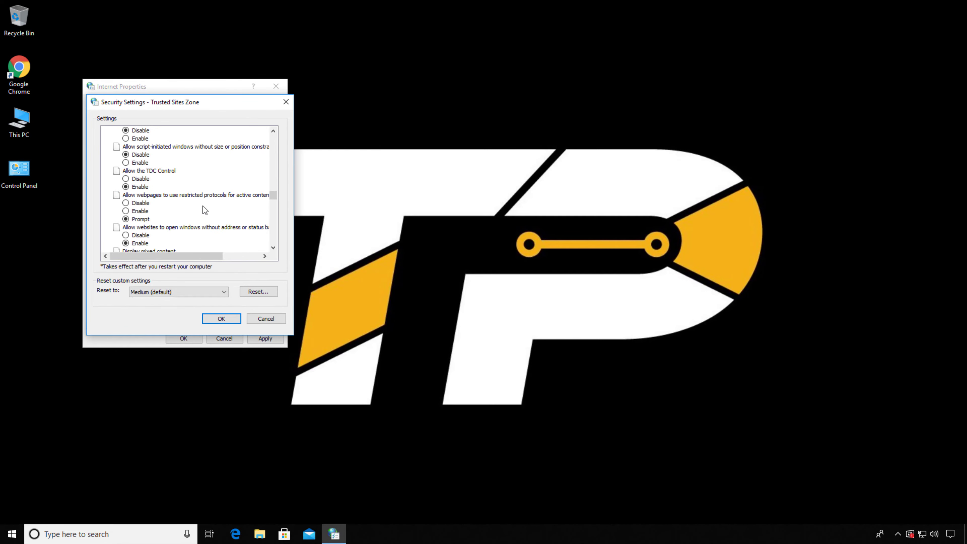
scroll(205, 210, "down", 2)
scroll(204, 210, "down", 7)
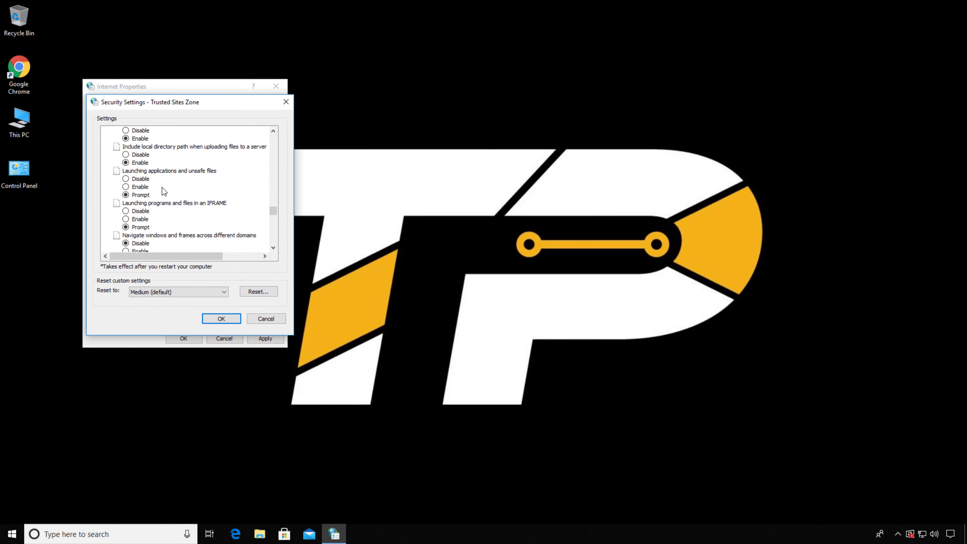
left_click(143, 194)
left_click(221, 319)
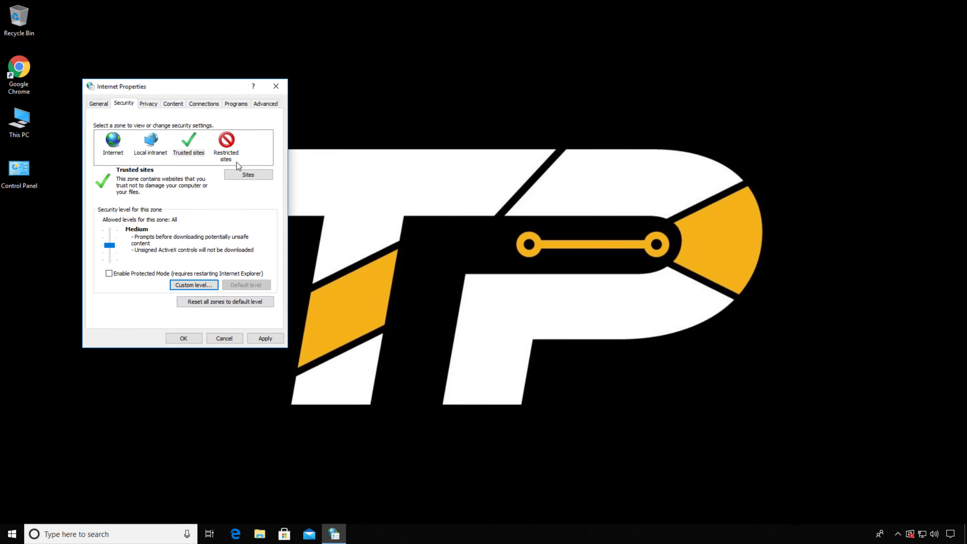
Step: Check the Restricted sites zone's website list for added sites and close the list
left_click(233, 153)
left_click(235, 175)
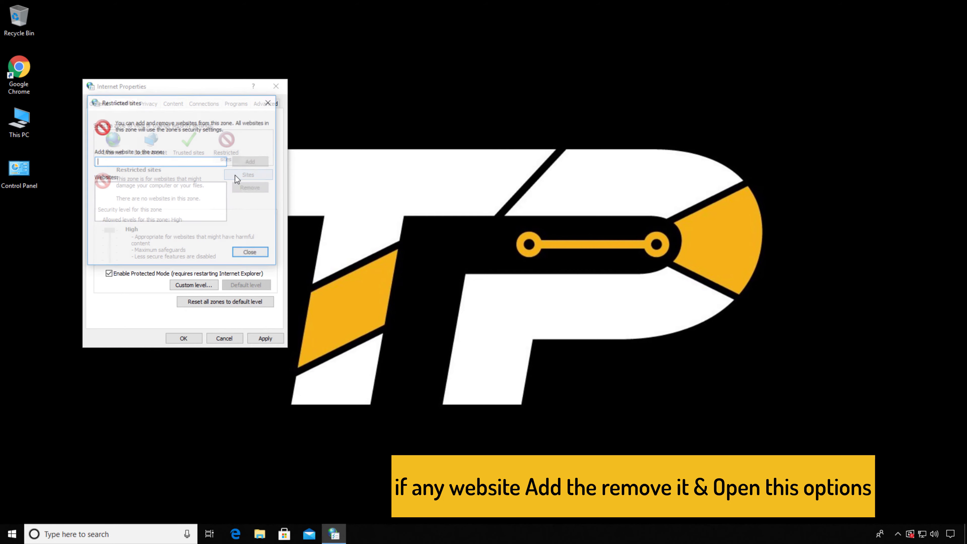
left_click(239, 253)
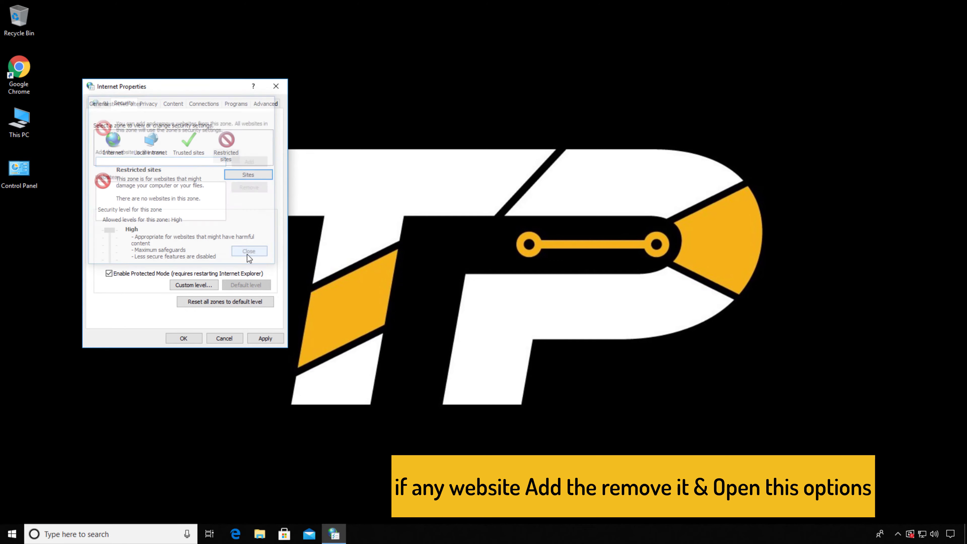
Step: Set 'Launching applications and unsafe files' to Prompt in the Restricted sites zone's custom settings, confirm and apply the change, and close Internet Properties
left_click(200, 281)
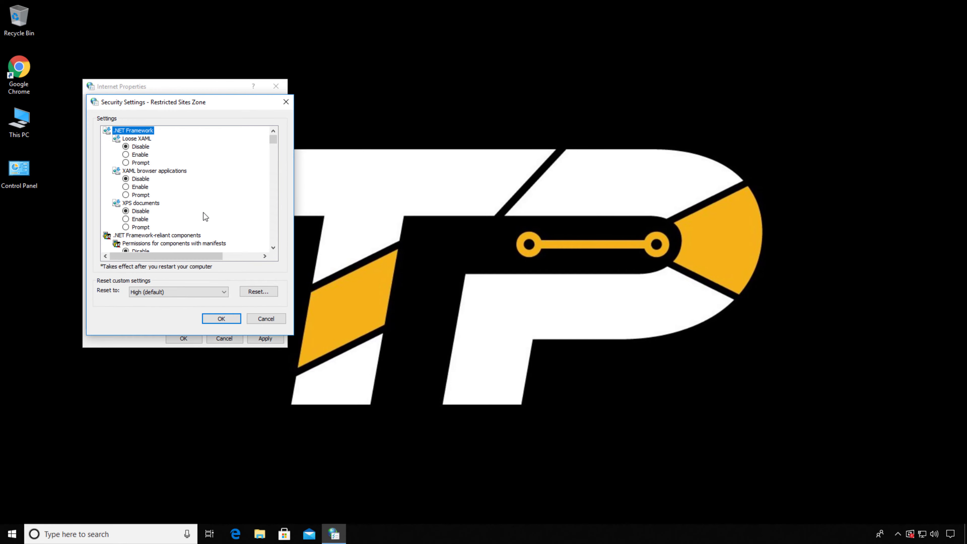
scroll(201, 210, "down", 11)
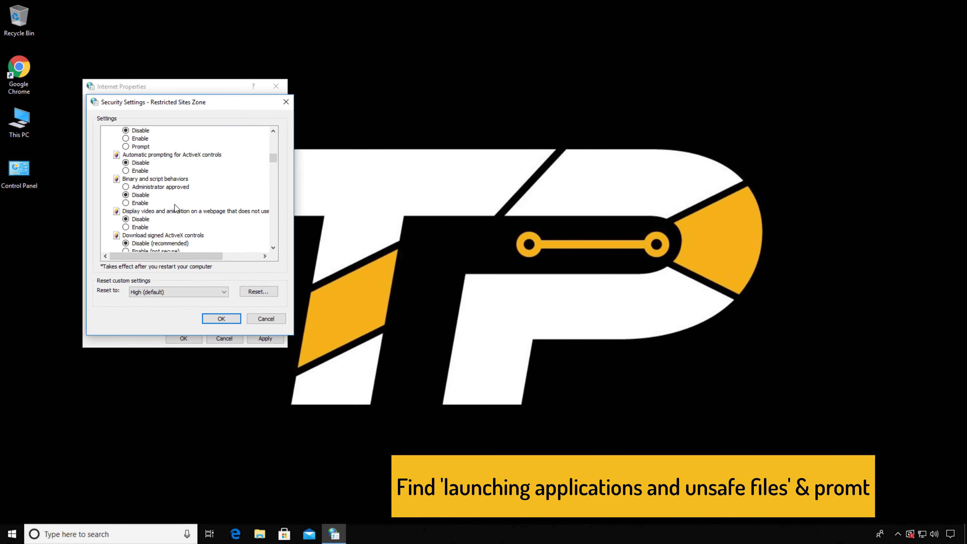
scroll(174, 205, "down", 10)
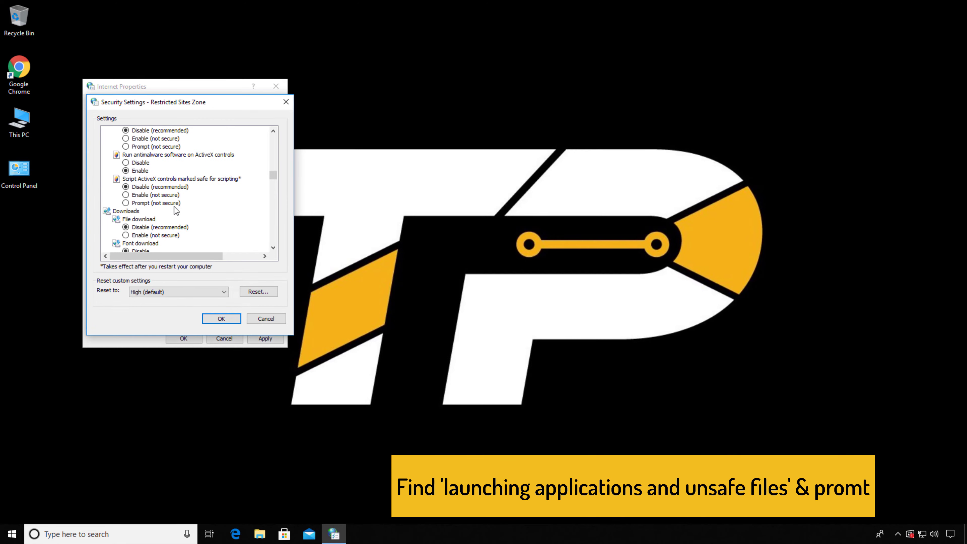
scroll(175, 209, "down", 2)
scroll(174, 213, "down", 2)
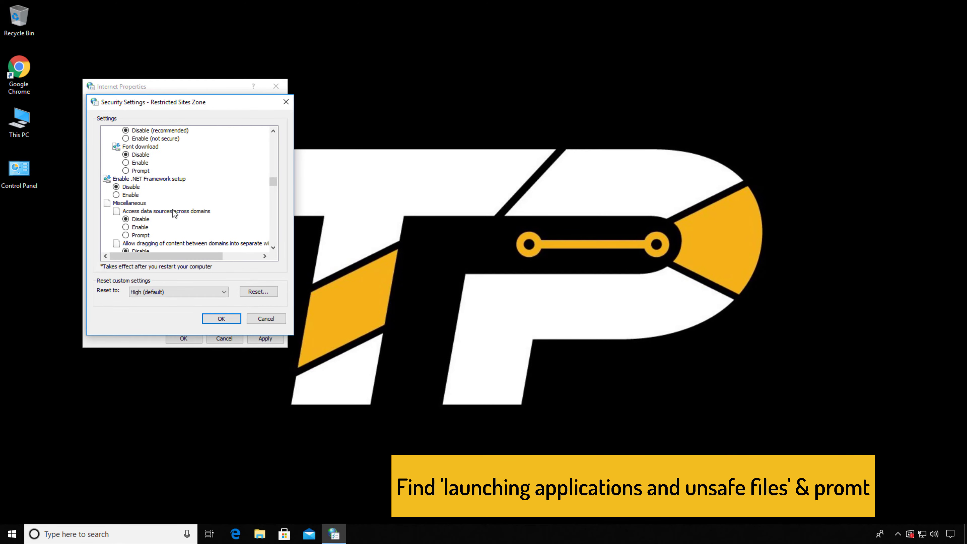
scroll(174, 212, "down", 5)
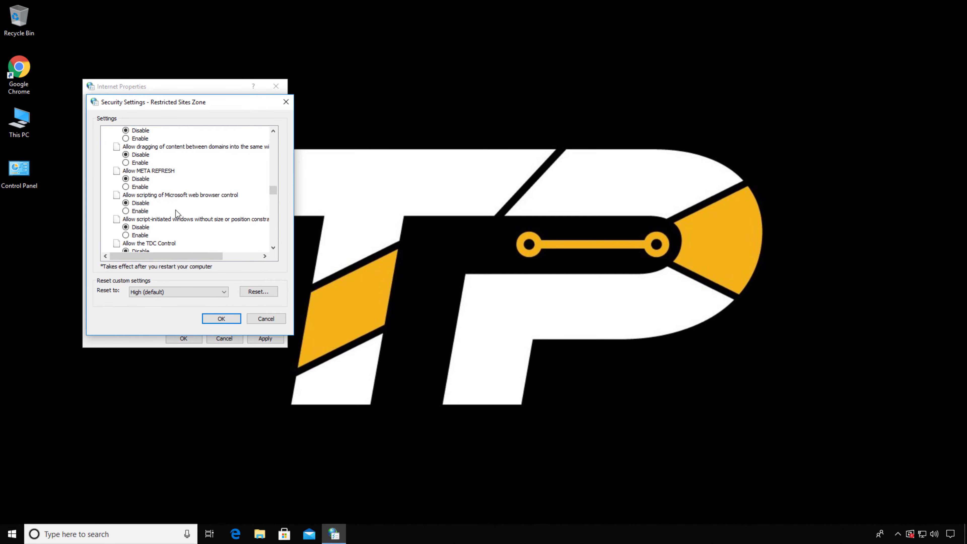
scroll(176, 211, "down", 6)
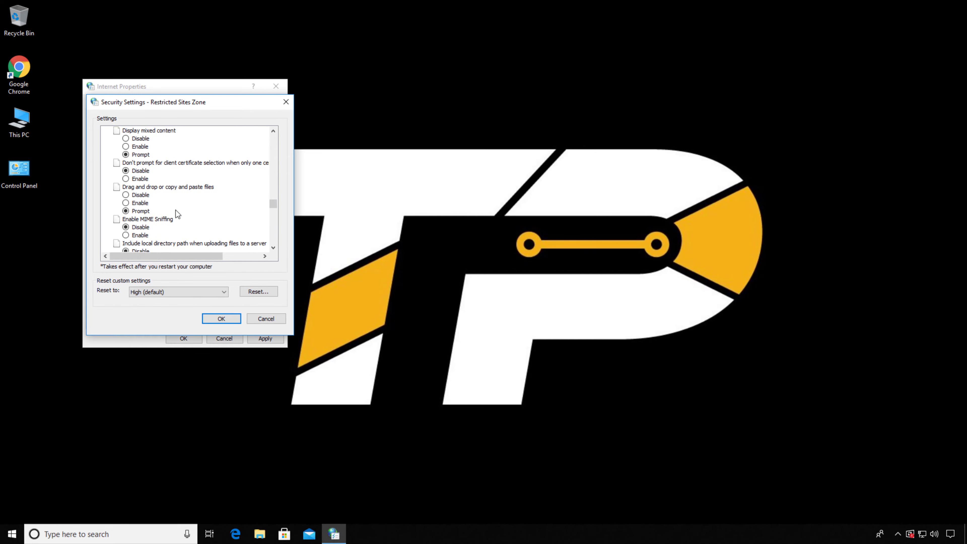
scroll(175, 210, "down", 3)
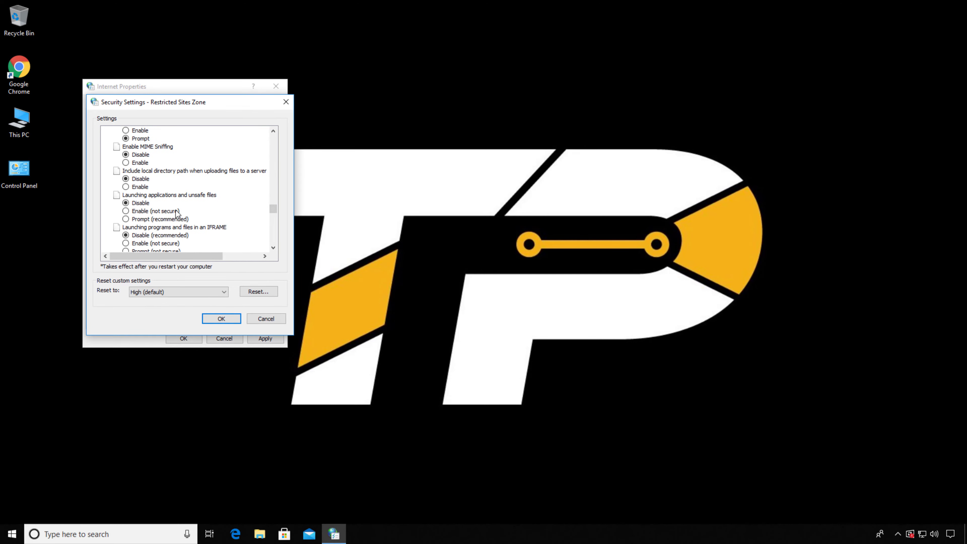
left_click(142, 220)
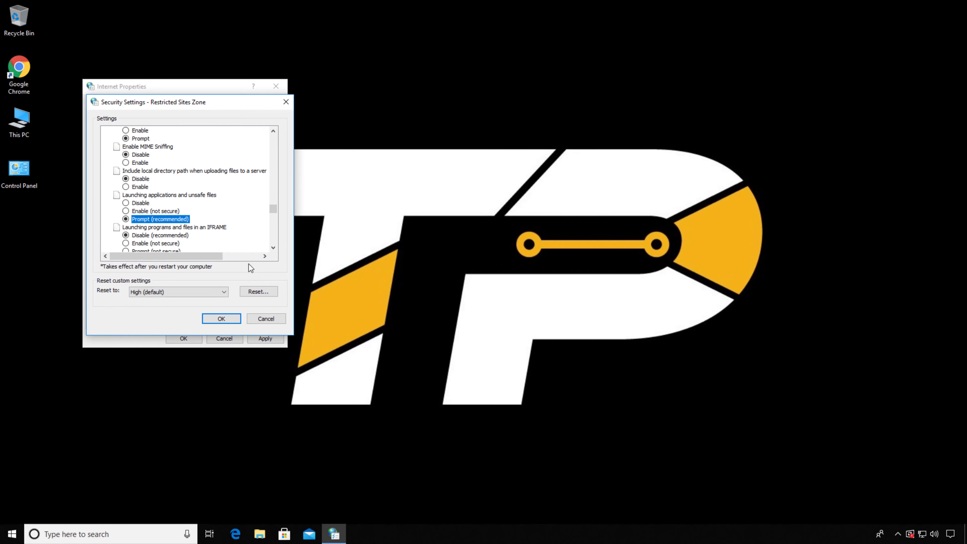
left_click(221, 319)
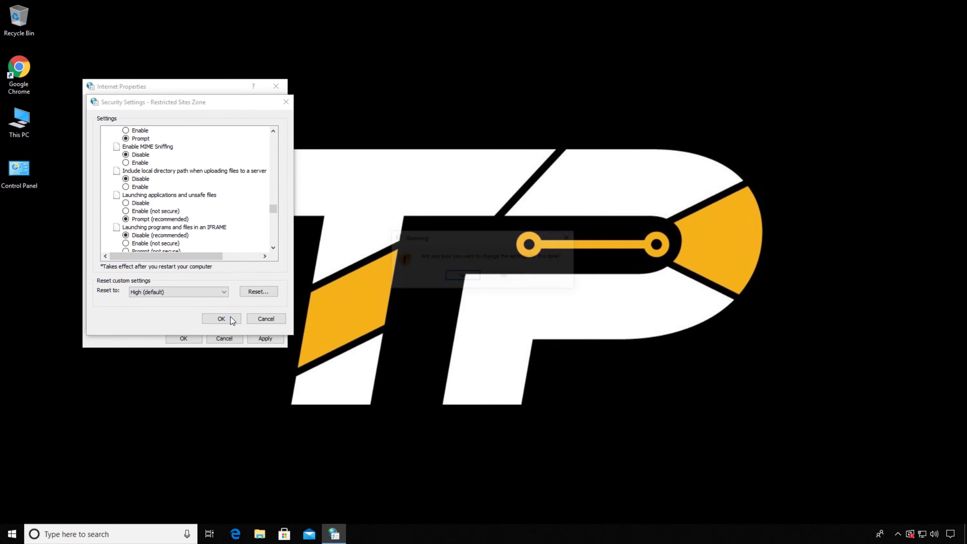
left_click(456, 281)
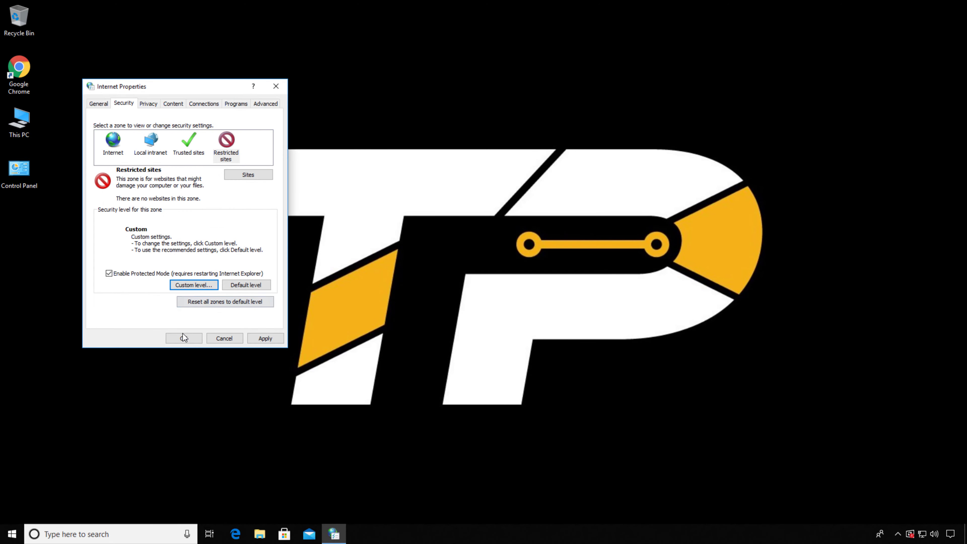
left_click(275, 337)
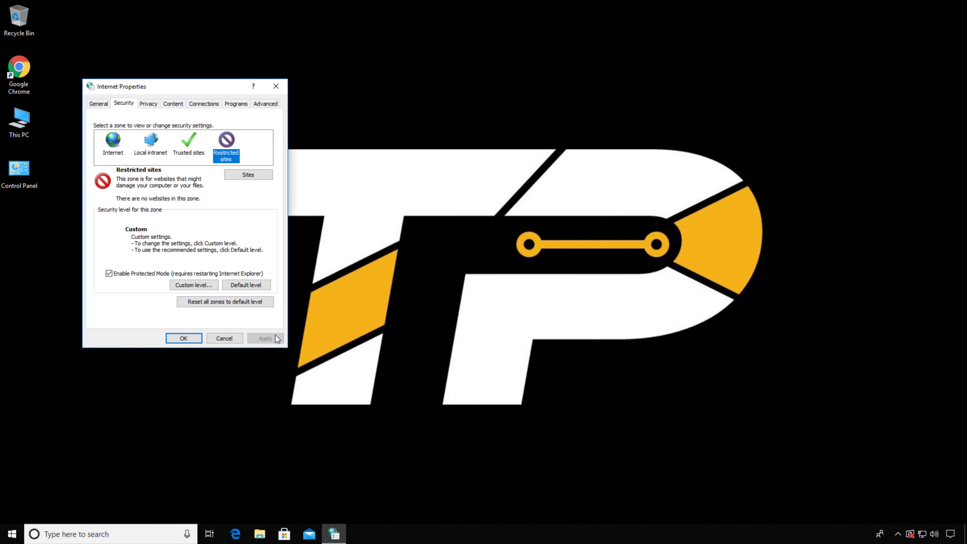
left_click(219, 337)
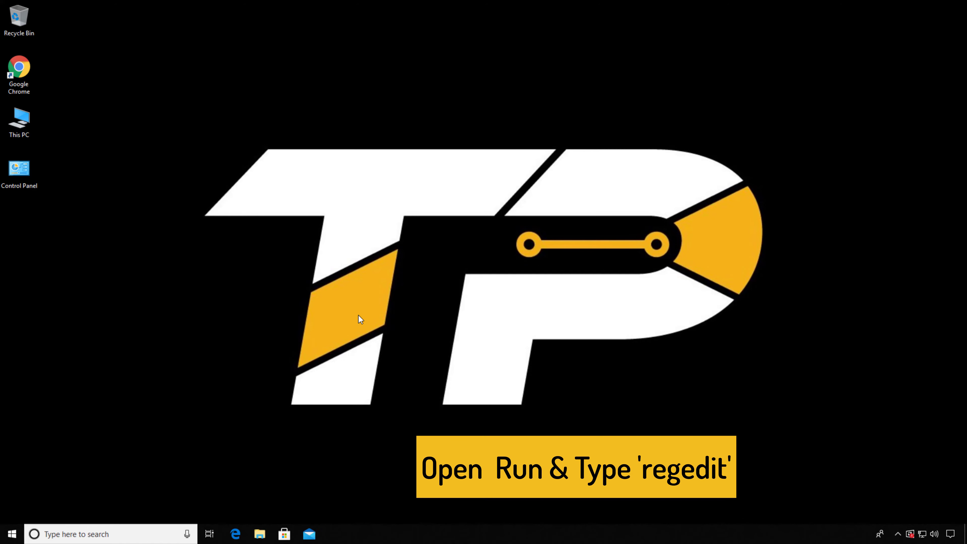
Step: Launch the Registry Editor with the Run command regedit and allow it to make changes to the device
key("super+r")
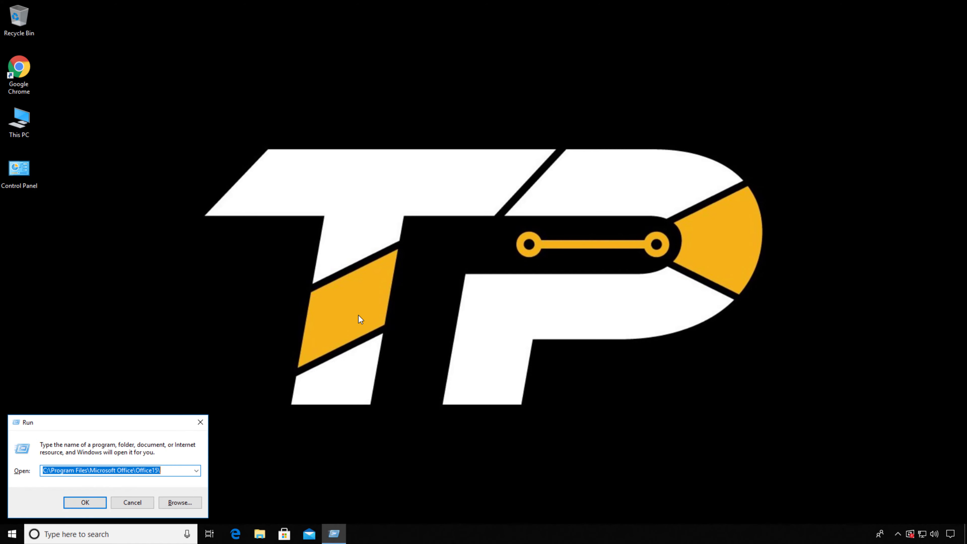
type("re")
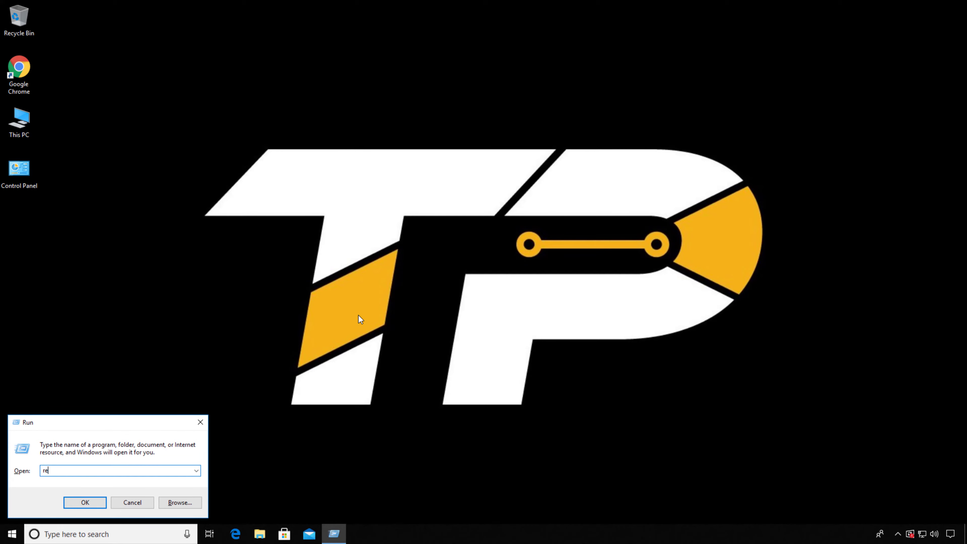
type("gedit")
key("Return")
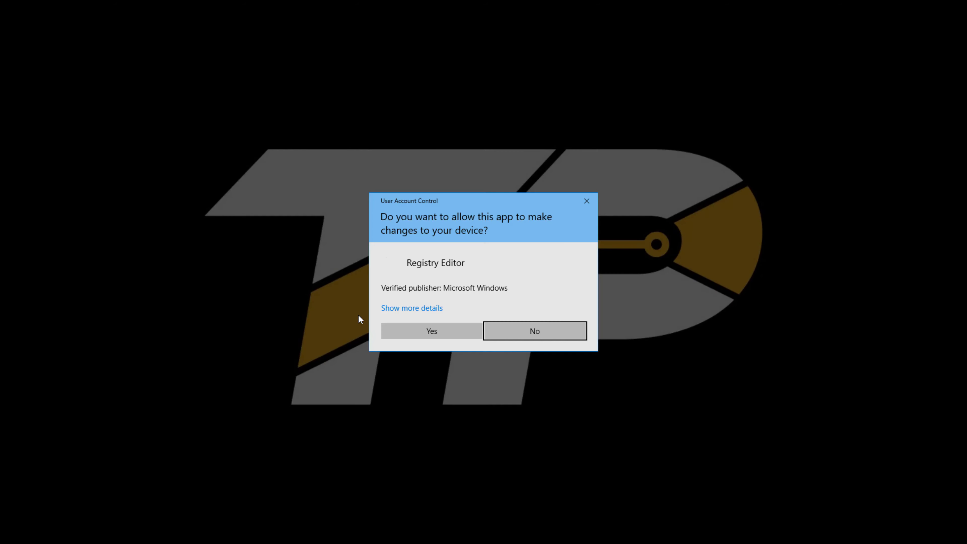
key("Left")
key("Return")
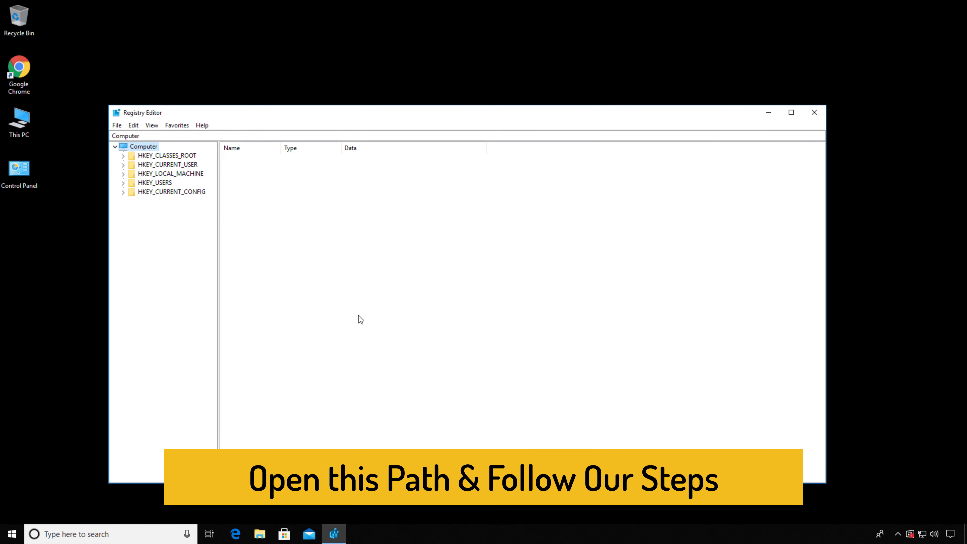
Step: Expand the registry path HKEY_LOCAL_MACHINE\SOFTWARE\Microsoft in the key tree
left_click(138, 174)
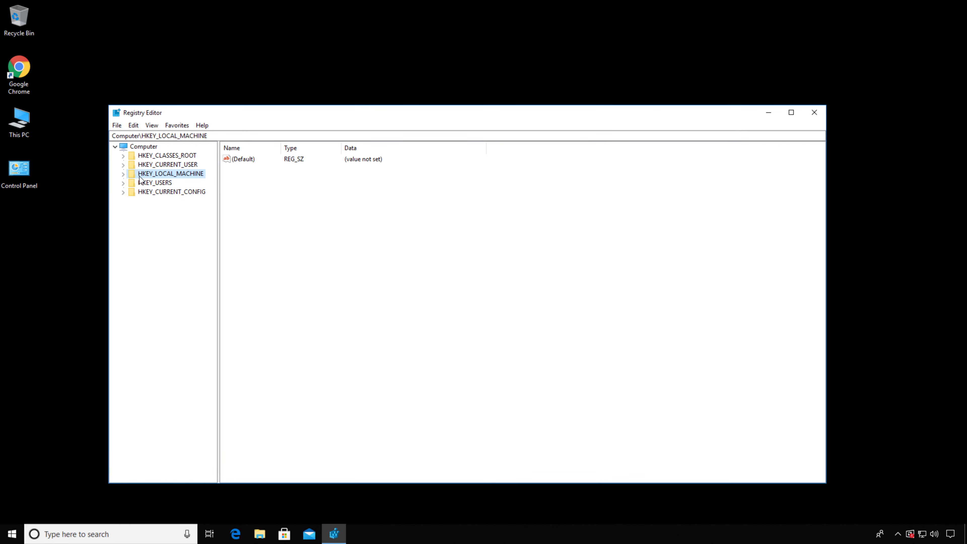
left_click(123, 174)
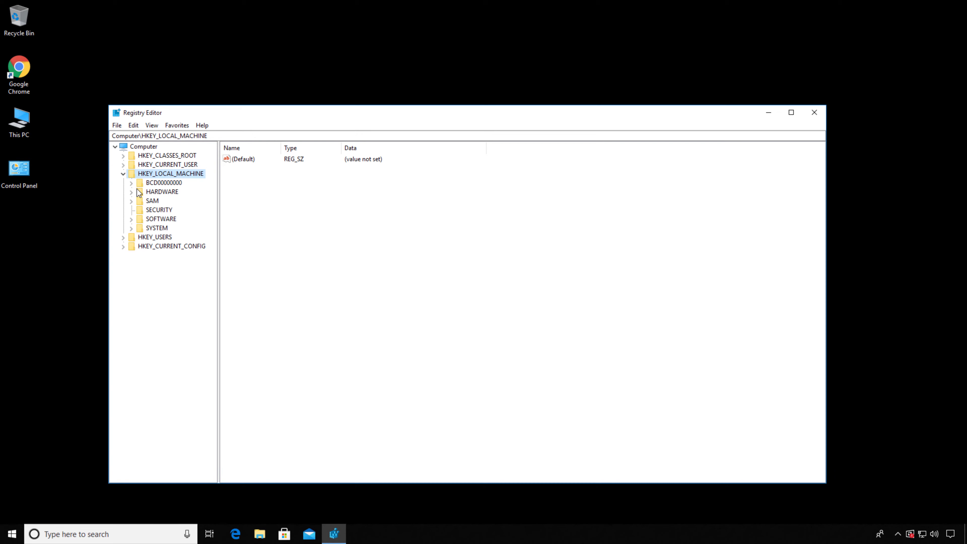
left_click(135, 220)
left_click(131, 220)
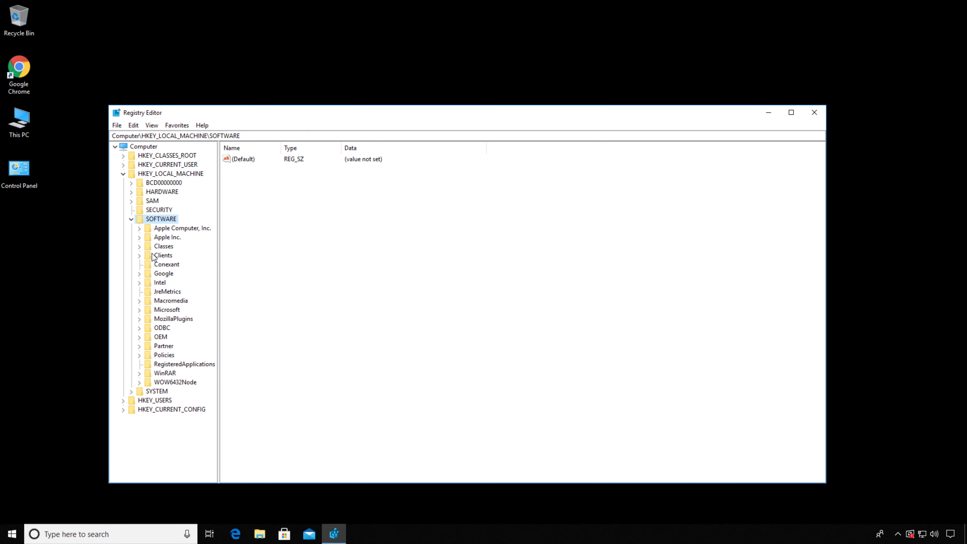
double_click(153, 309)
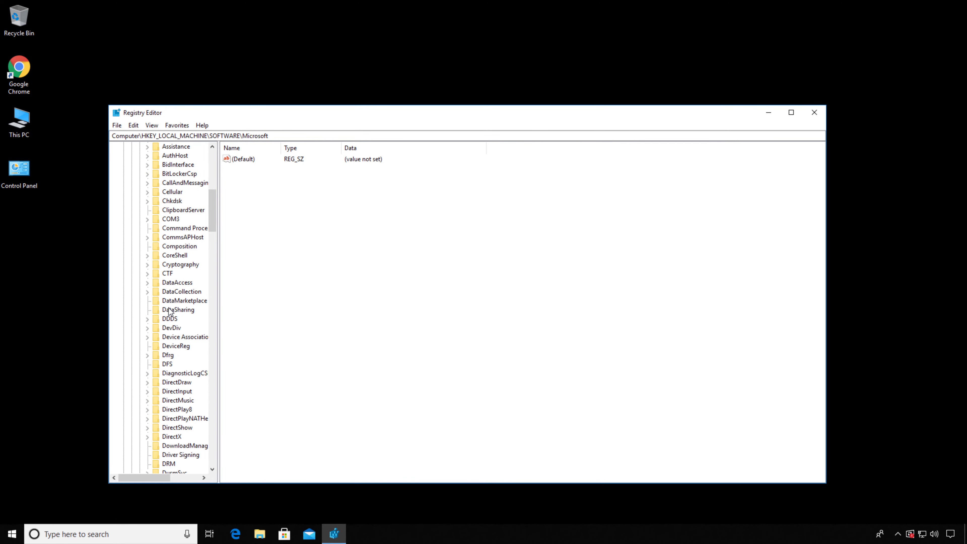
Step: Widen the key tree and expand the Windows\CurrentVersion keys under the Microsoft key
scroll(169, 311, "down", 1)
left_click_drag(220, 296, 264, 300)
scroll(209, 309, "down", 8)
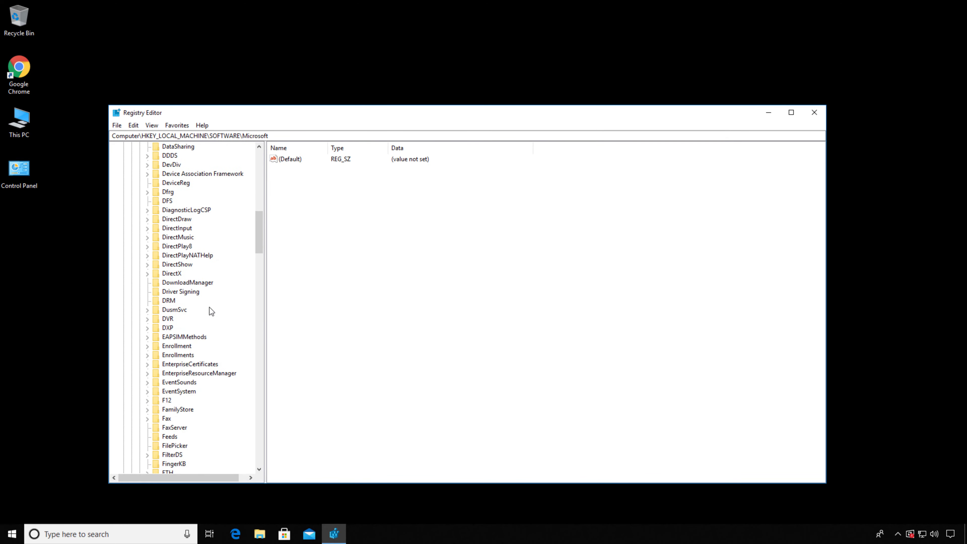
scroll(208, 309, "down", 20)
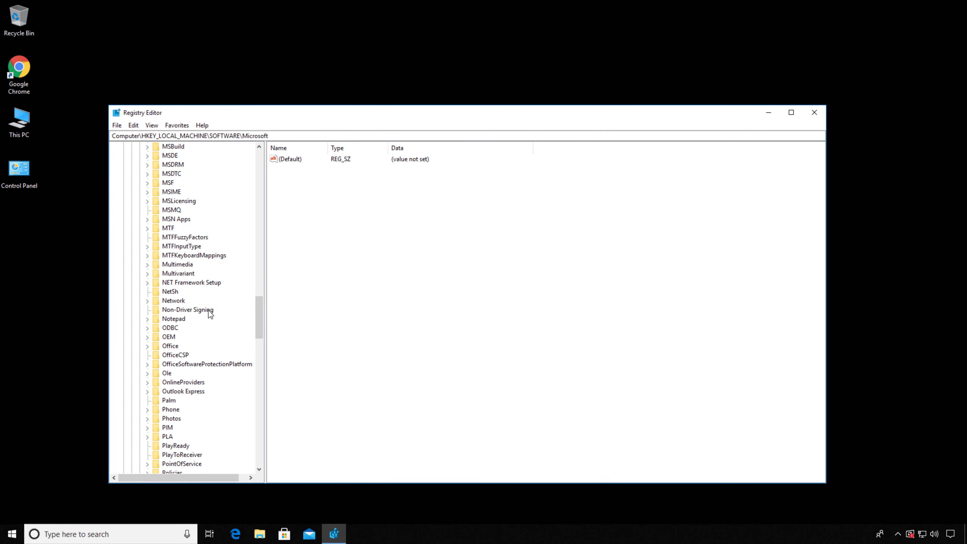
scroll(197, 340, "down", 20)
left_click(179, 247)
left_click(147, 247)
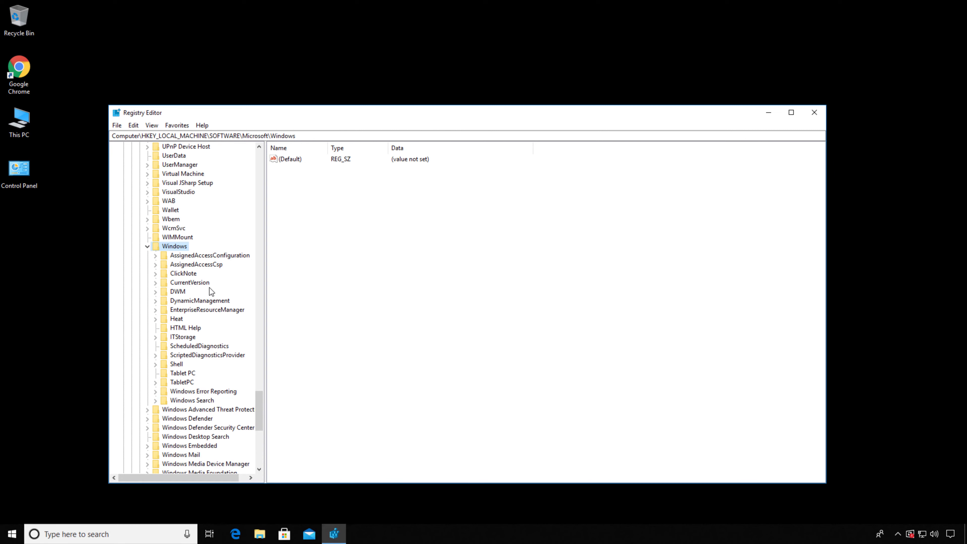
left_click(155, 283)
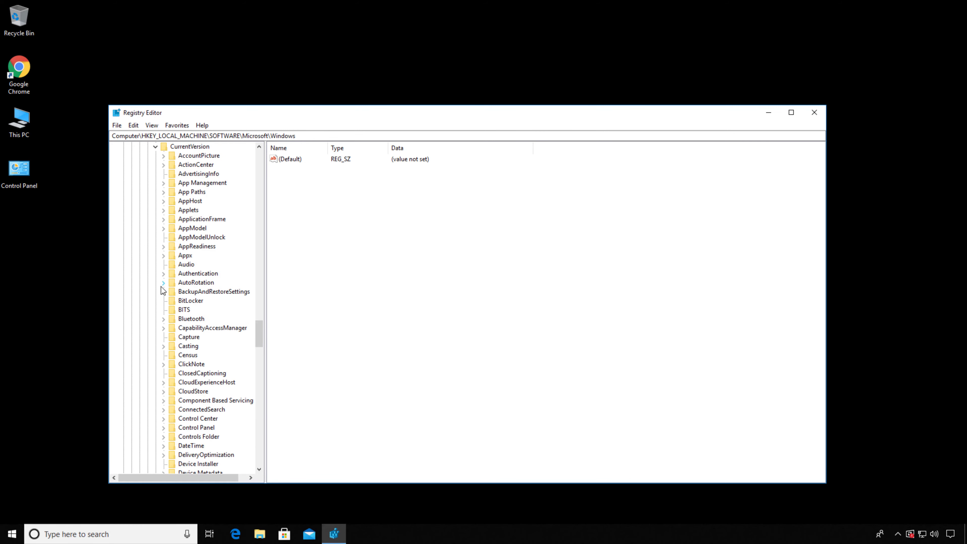
Step: Expand the Policies key under CurrentVersion and open its Attachments subkey
scroll(203, 322, "down", 20)
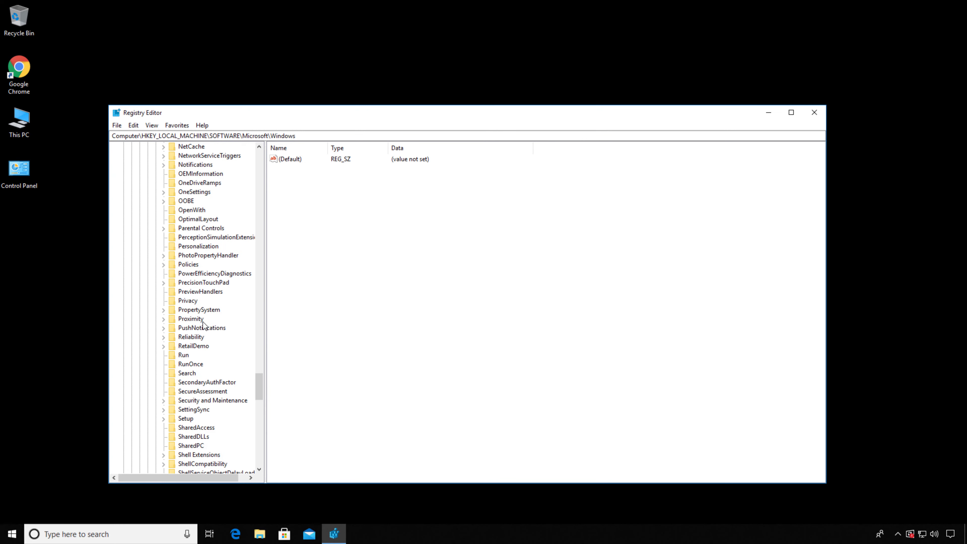
scroll(203, 333, "up", 3)
left_click(188, 266)
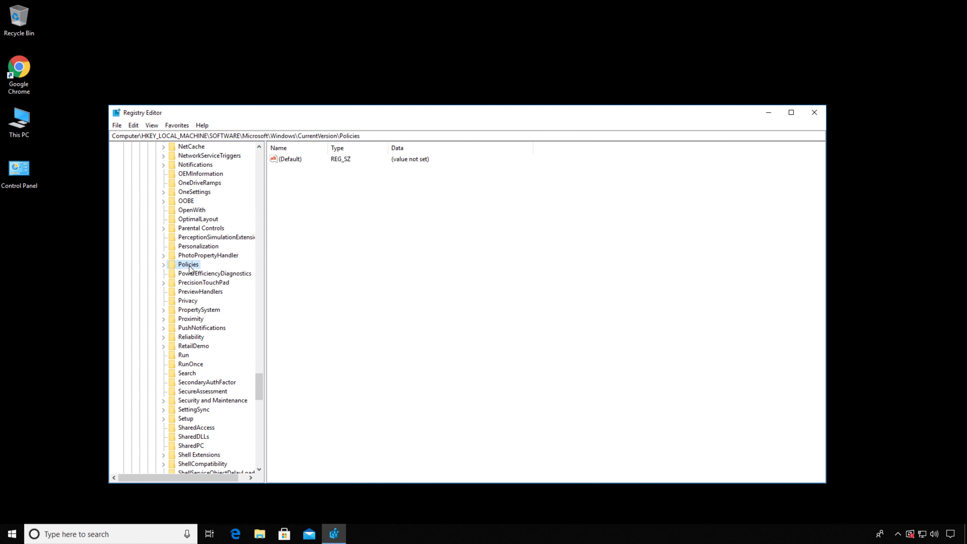
left_click(163, 264)
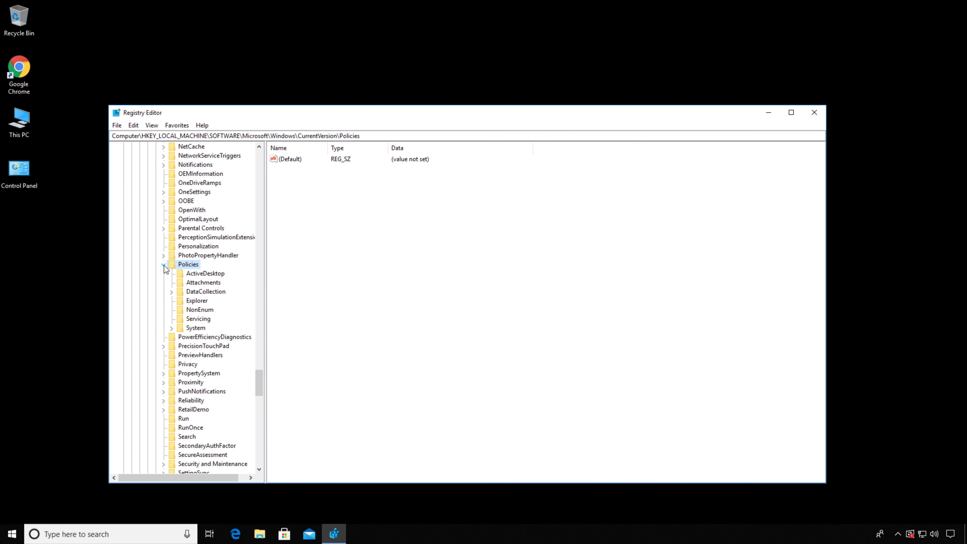
left_click(197, 283)
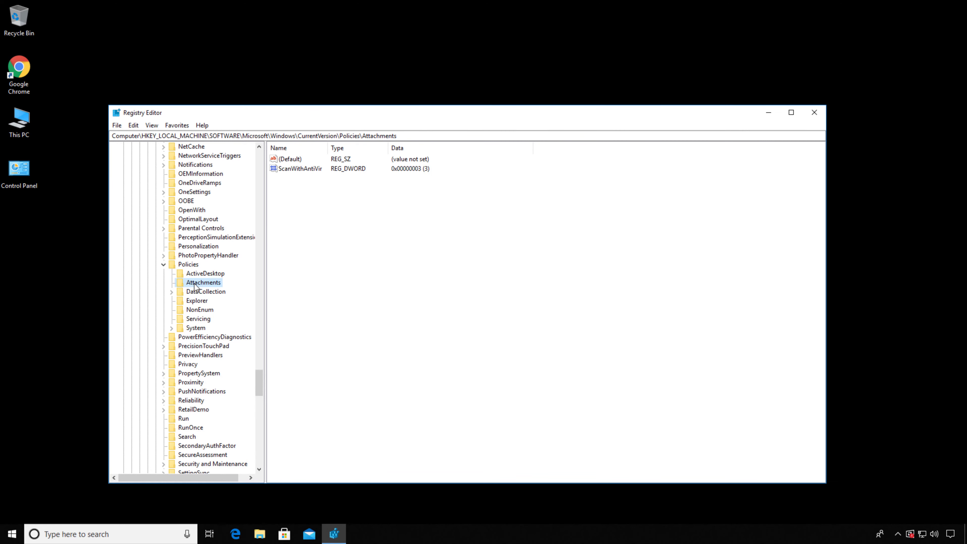
Step: Set the value data of the ScanWithAntiVirus DWORD in the Attachments key to 1 and accept it
left_click(310, 169)
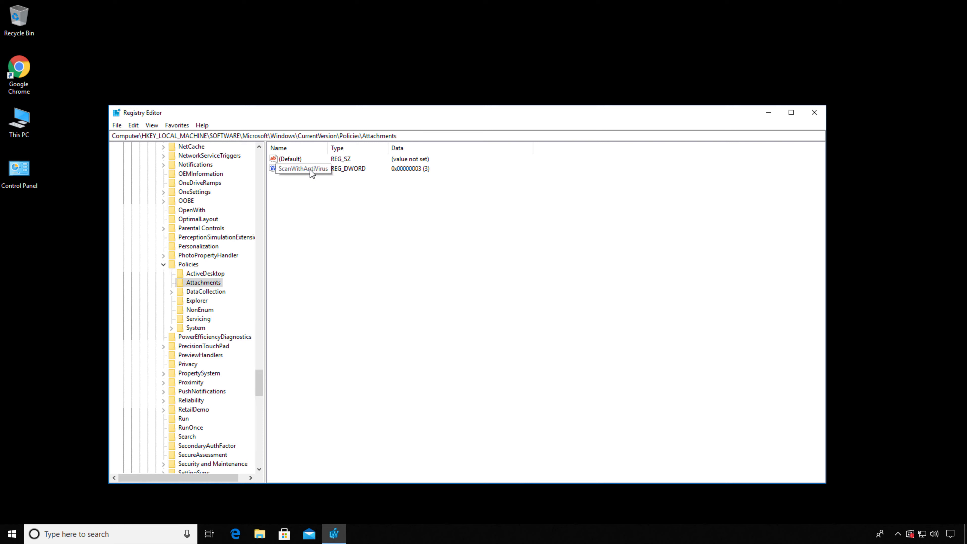
right_click(310, 170)
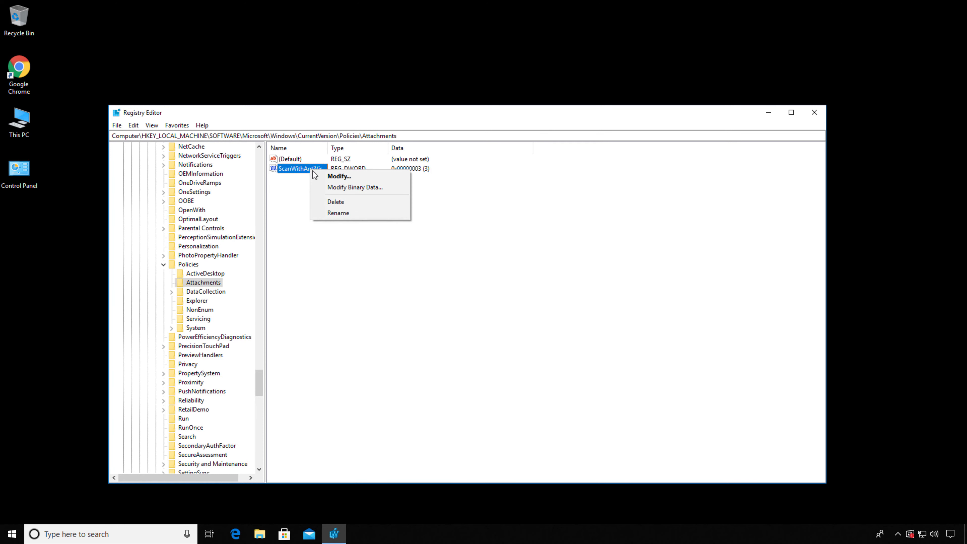
left_click(338, 177)
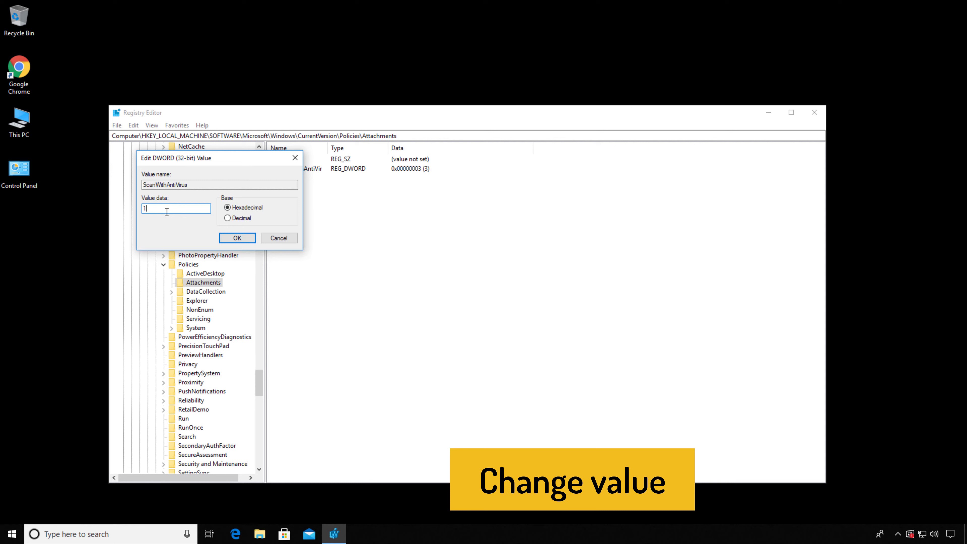
left_click(241, 240)
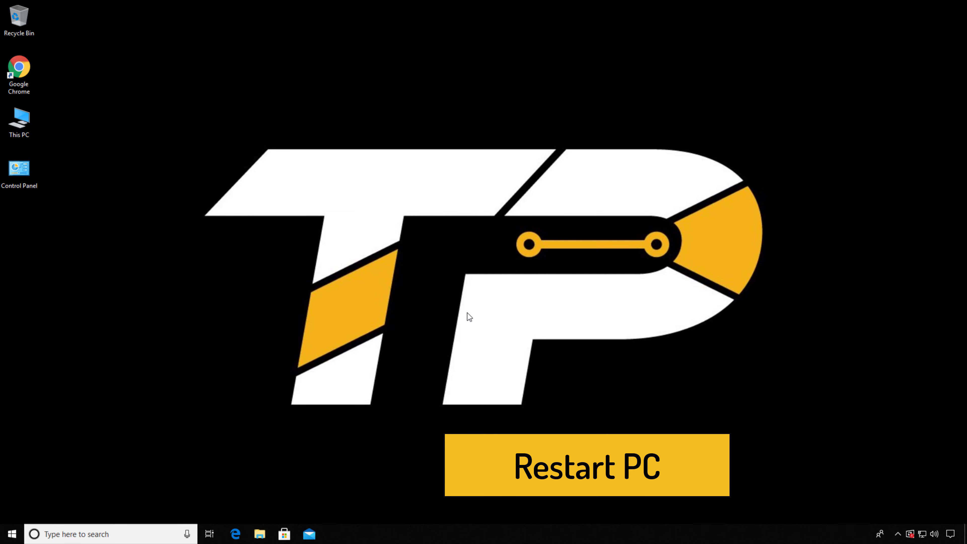
Step: Restart the computer from the Windows power options
left_click(12, 534)
left_click(13, 511)
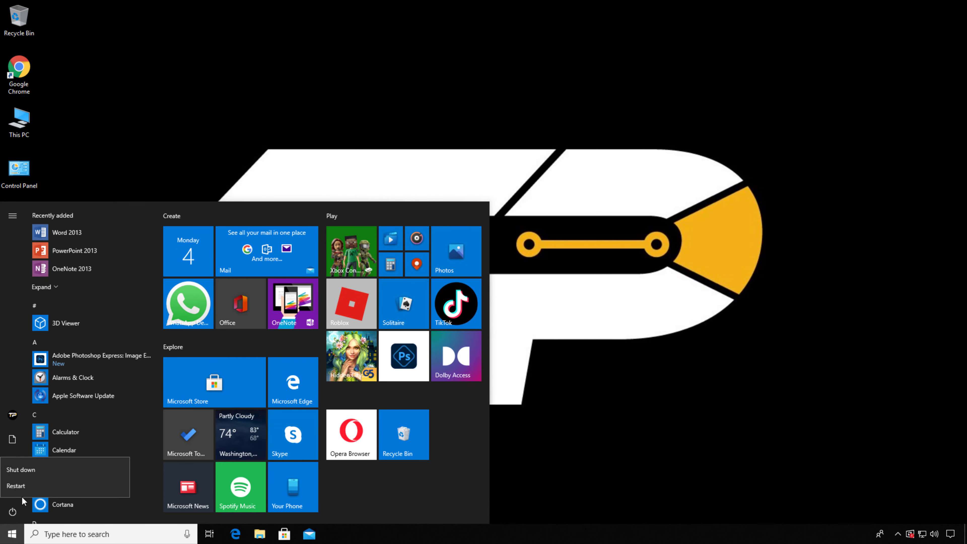
left_click(28, 490)
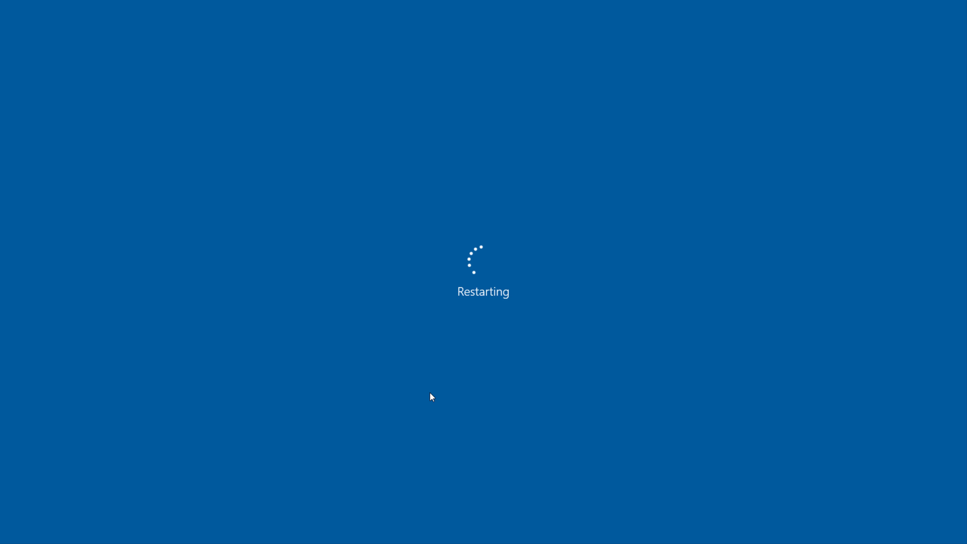